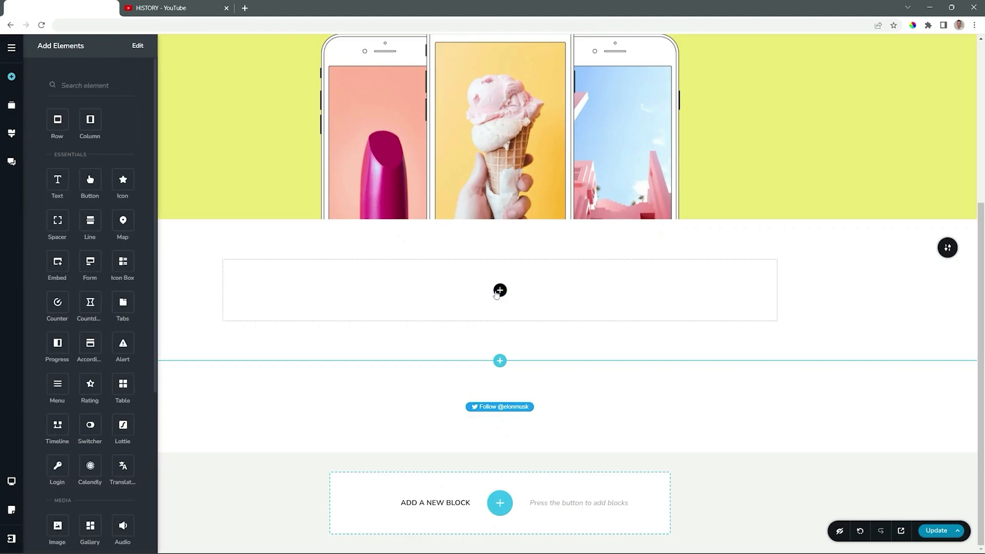
# Step: Add a Playlist element to the empty block between the phone banner and the Twitter follow button
pyautogui.scroll(-3, 57, 374)
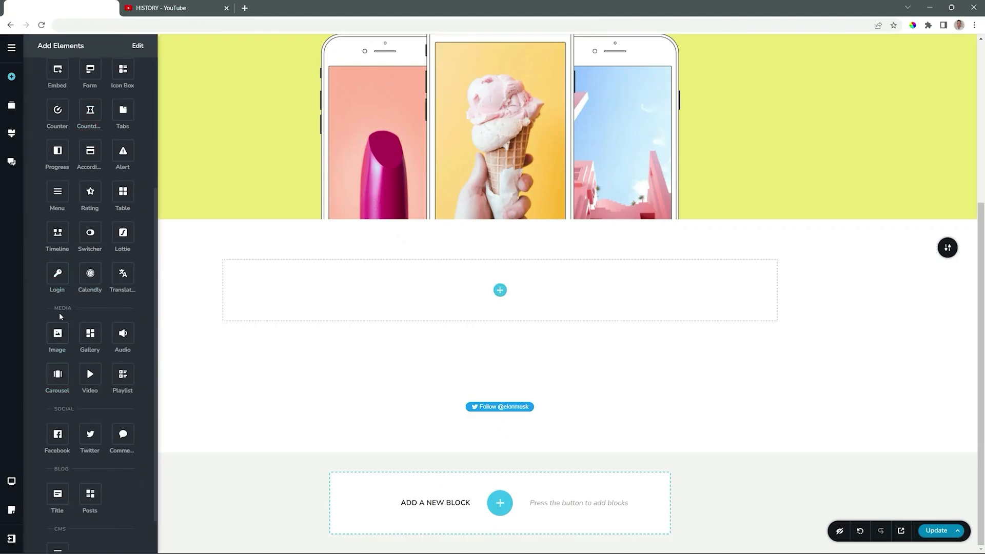
pyautogui.moveTo(126, 375); pyautogui.dragTo(505, 296)
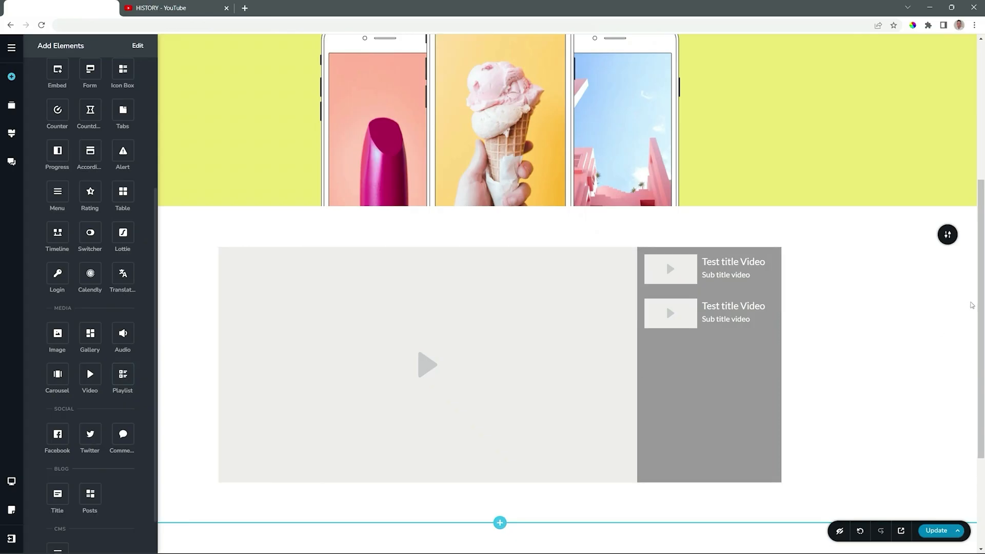
pyautogui.moveTo(982, 277); pyautogui.dragTo(982, 303)
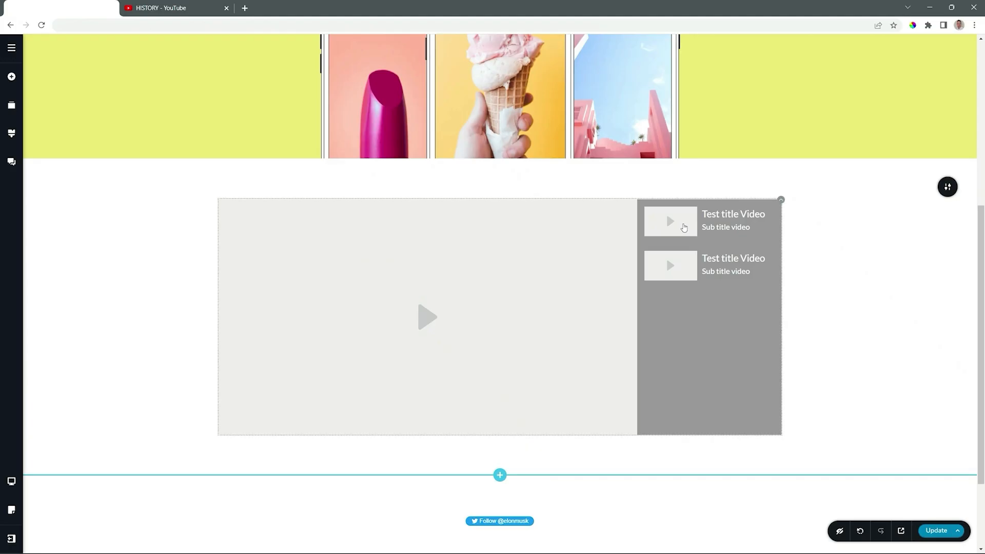
# Step: Set the first playlist item's video type to Youtube
pyautogui.click(685, 227)
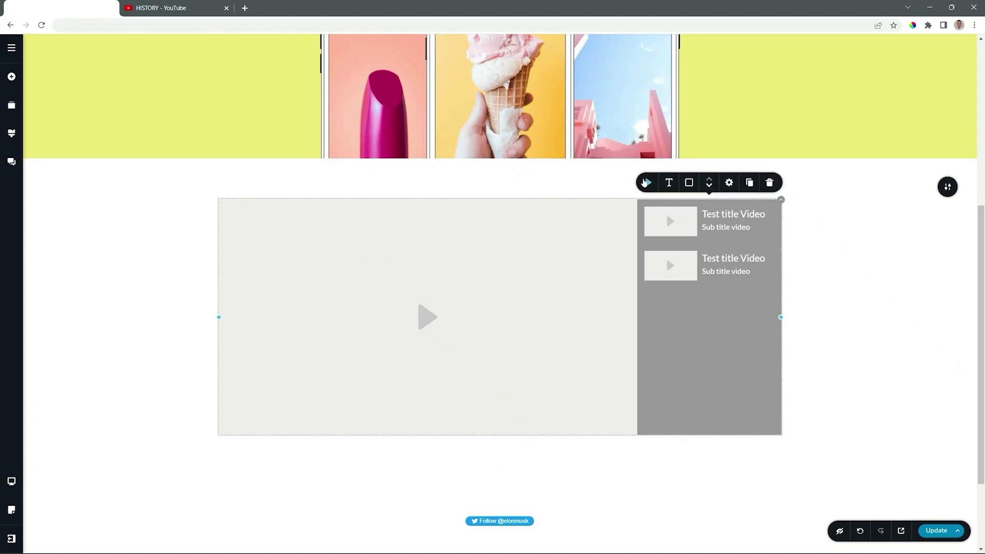
pyautogui.click(647, 183)
pyautogui.click(669, 132)
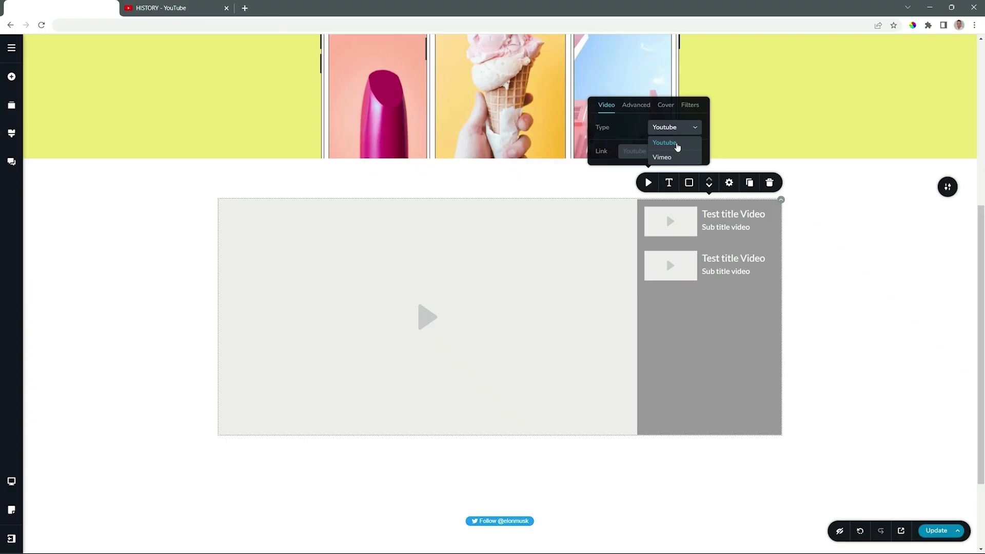
pyautogui.click(665, 146)
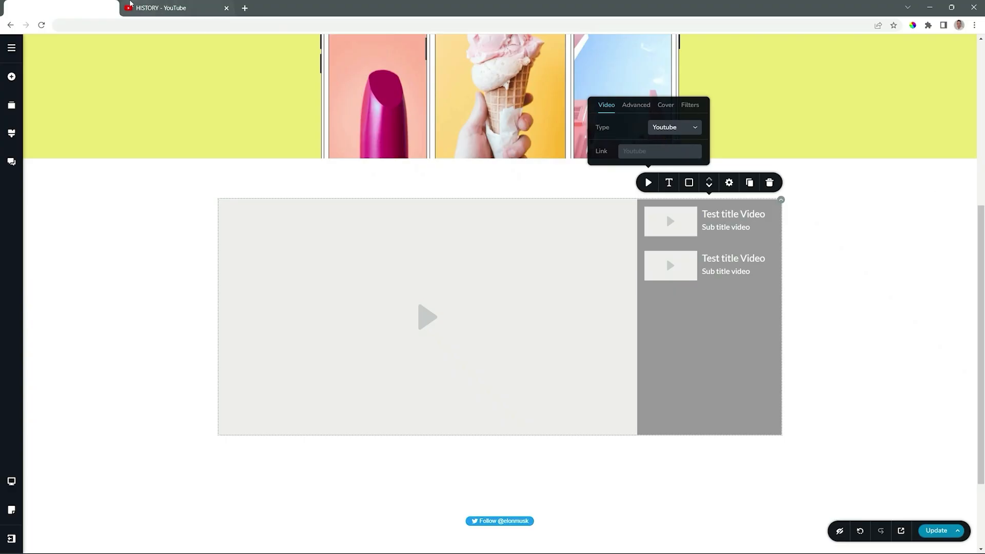
# Step: Copy the share link of "The History Channel - Welcome to a World Worth Knowing" from YouTube and enter it as the first item's link
pyautogui.click(164, 8)
pyautogui.click(333, 371)
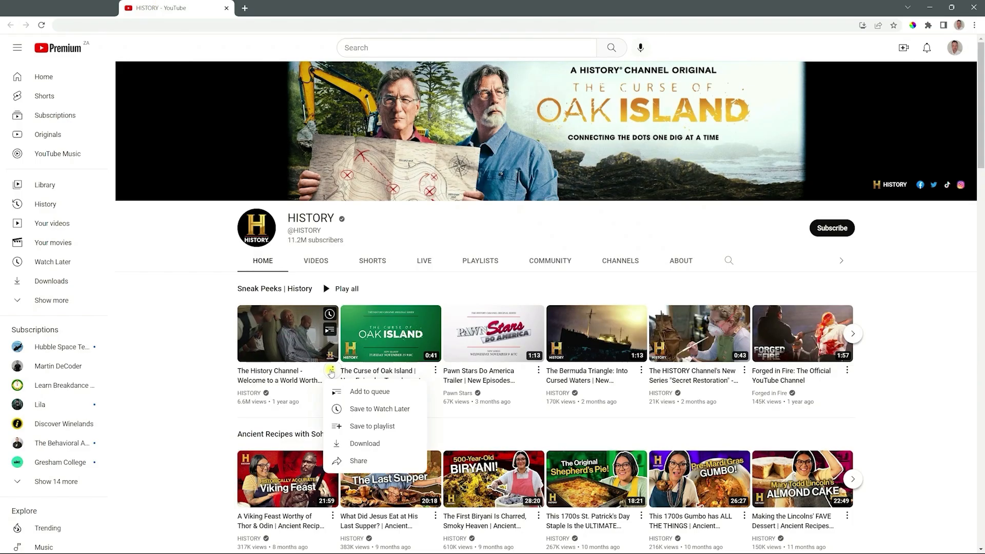
pyautogui.click(359, 461)
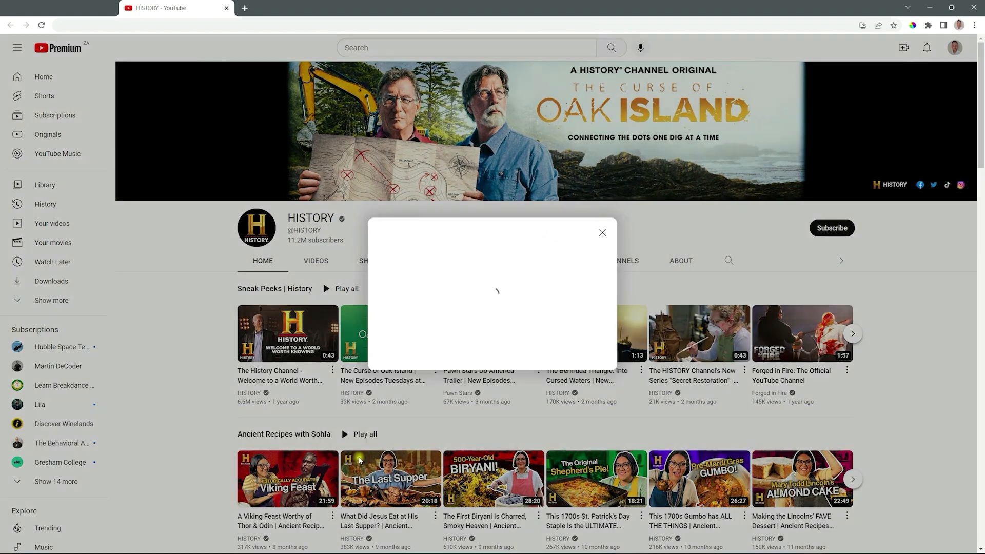
pyautogui.click(590, 351)
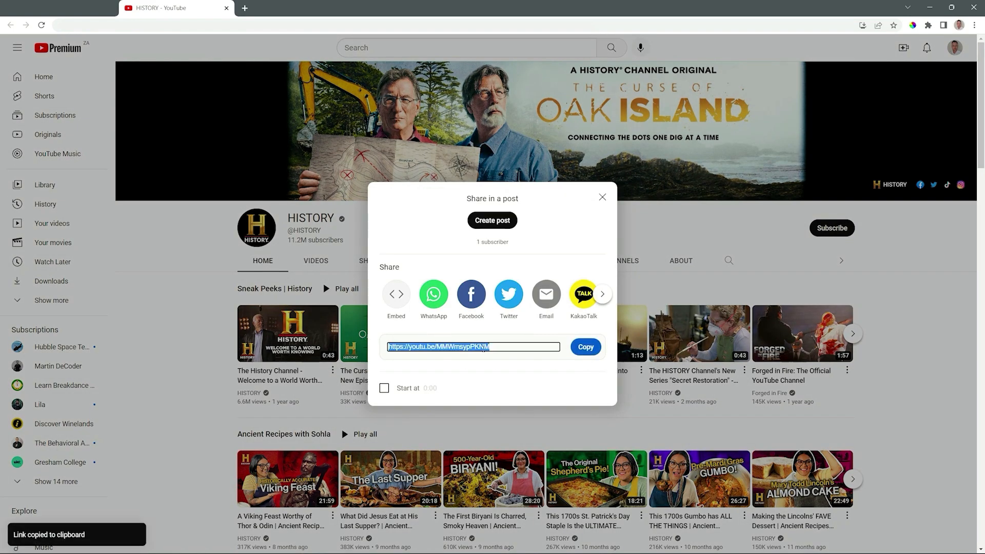
pyautogui.click(82, 8)
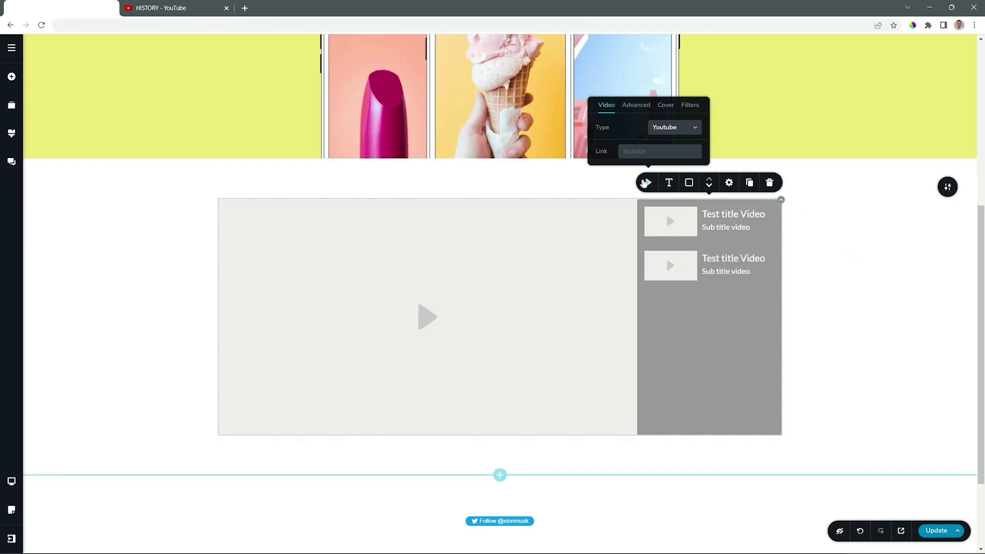
pyautogui.click(651, 151)
pyautogui.write('https://youtu.be/MMWmsypPKNM')
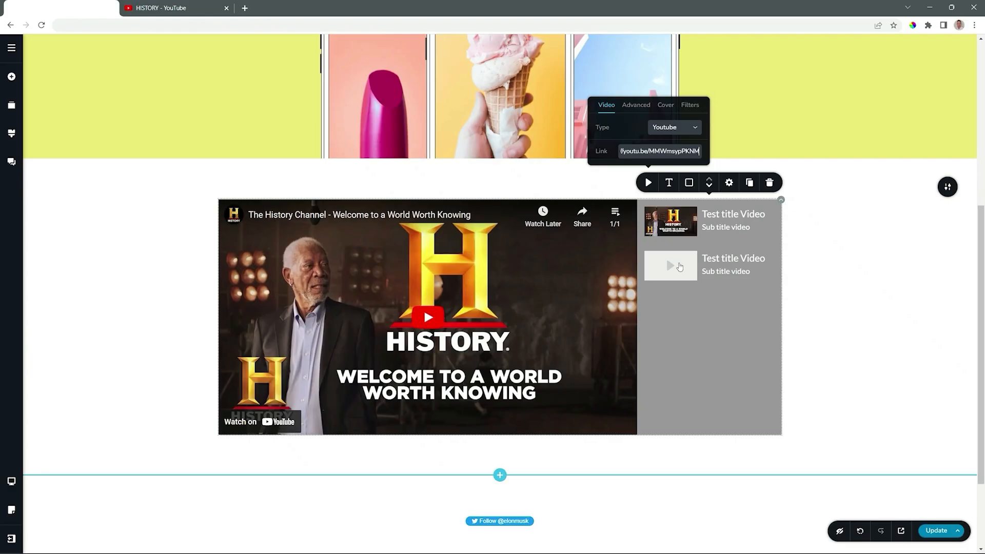
# Step: Copy the share link of HISTORY's "The Curse of Oak Island" video from YouTube and paste it as the second playlist item's link
pyautogui.click(679, 266)
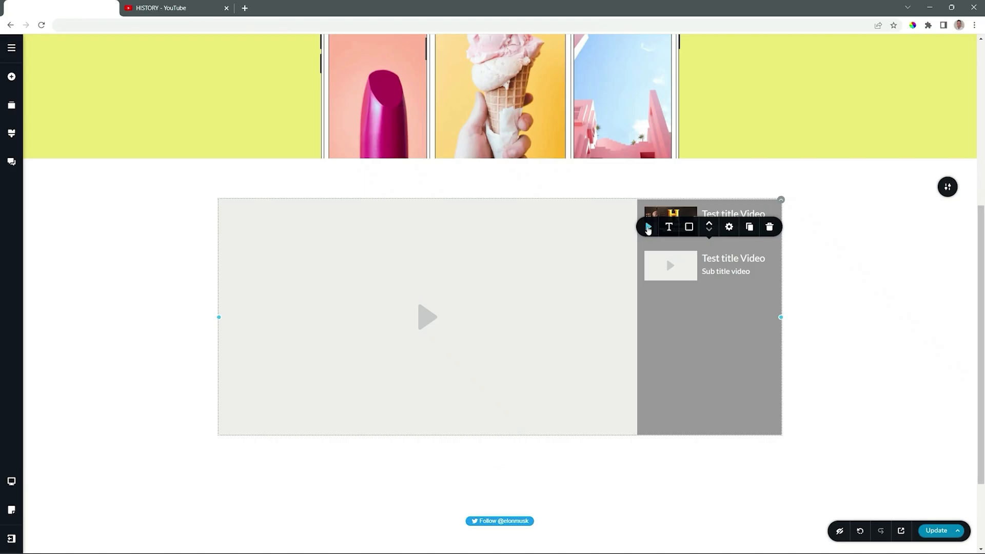
pyautogui.click(649, 227)
pyautogui.click(179, 7)
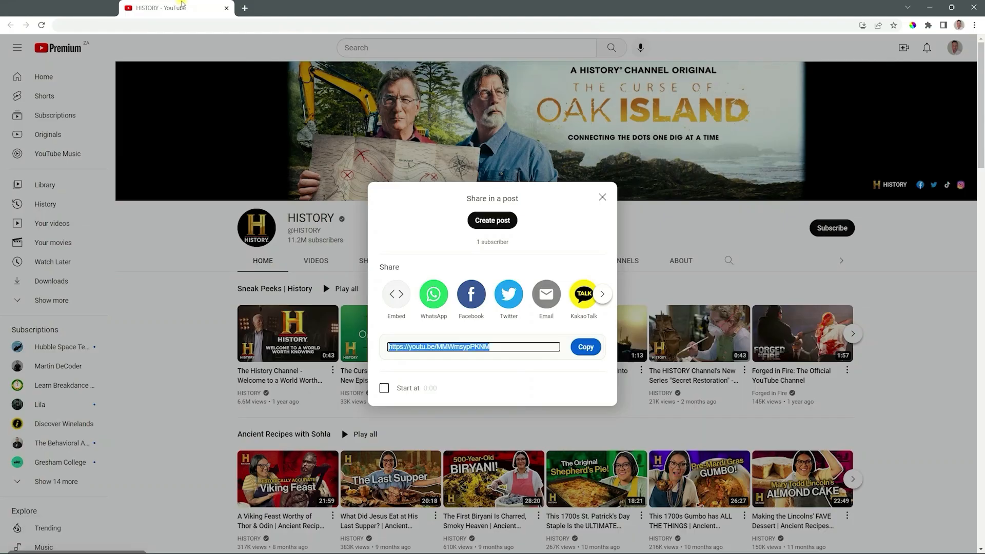
pyautogui.click(602, 197)
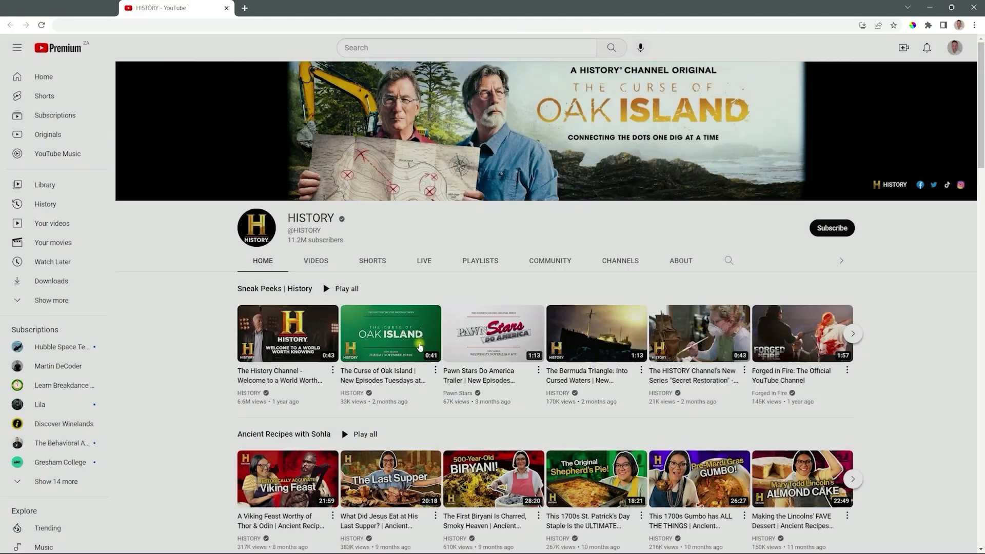
pyautogui.click(435, 370)
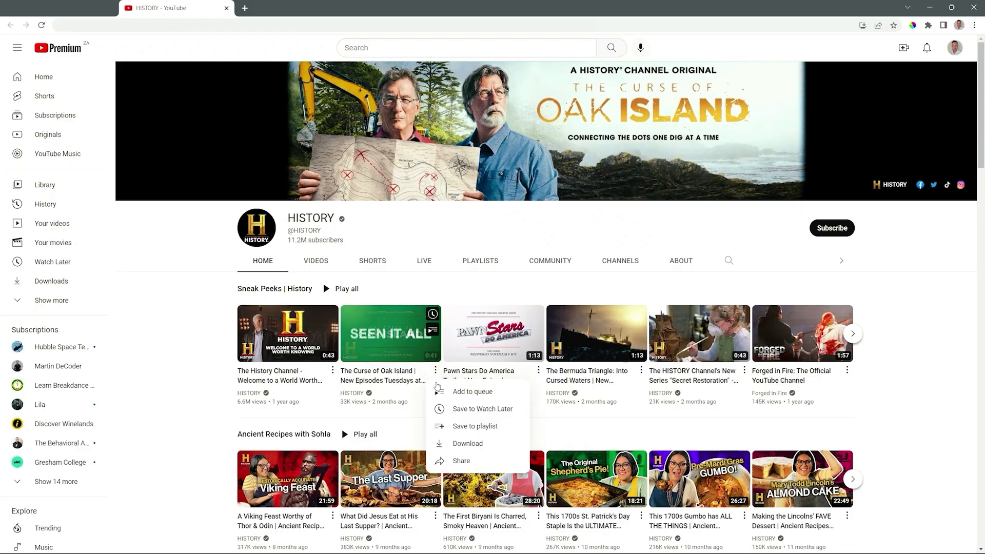
pyautogui.click(461, 461)
pyautogui.click(583, 354)
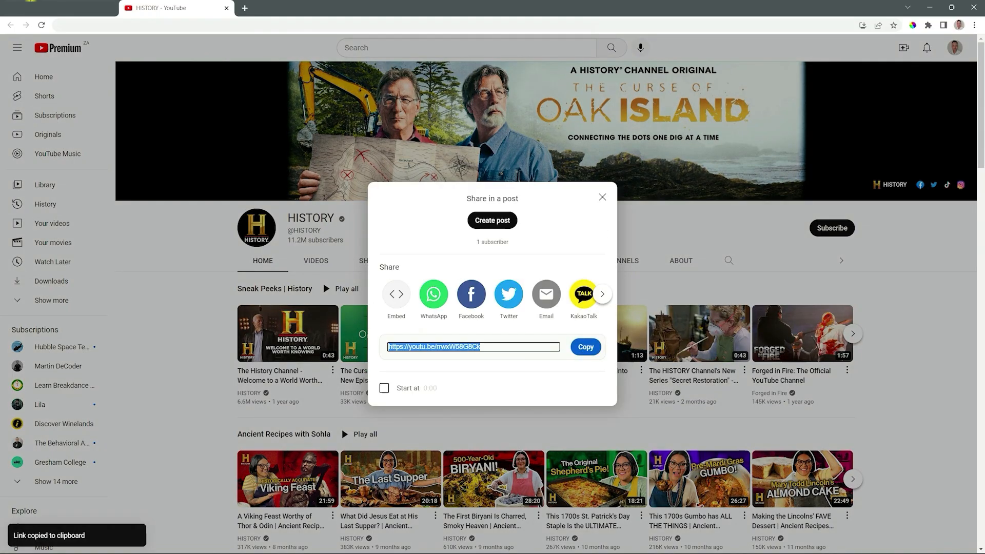
pyautogui.click(62, 8)
pyautogui.click(623, 195)
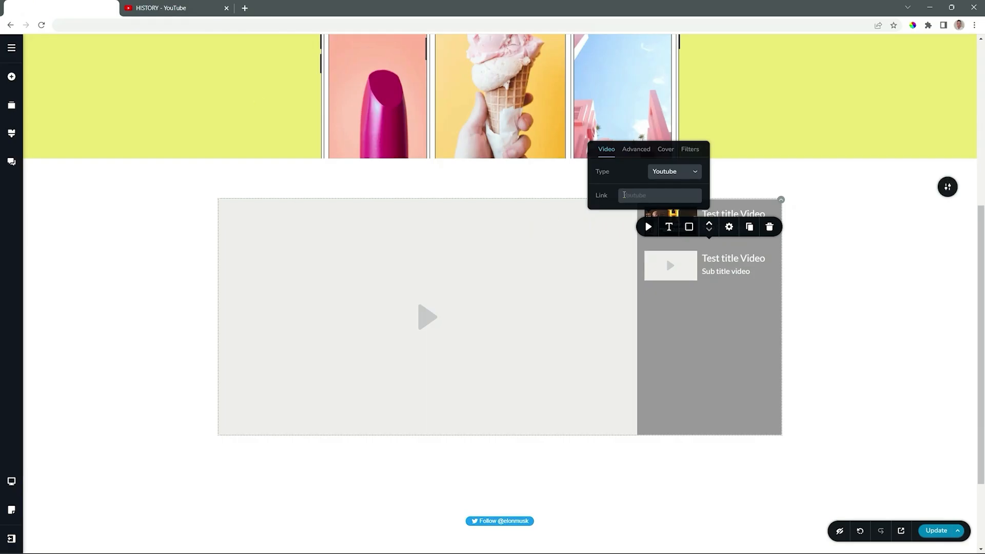
pyautogui.hotkey('ctrl', 'v')
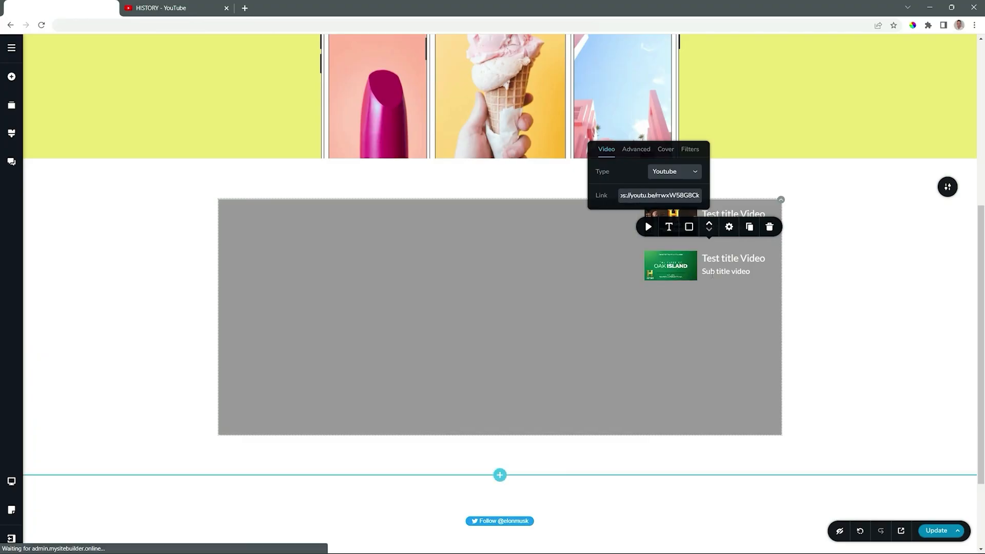
# Step: Duplicate the second playlist item three times to make a five-video playlist
pyautogui.click(676, 269)
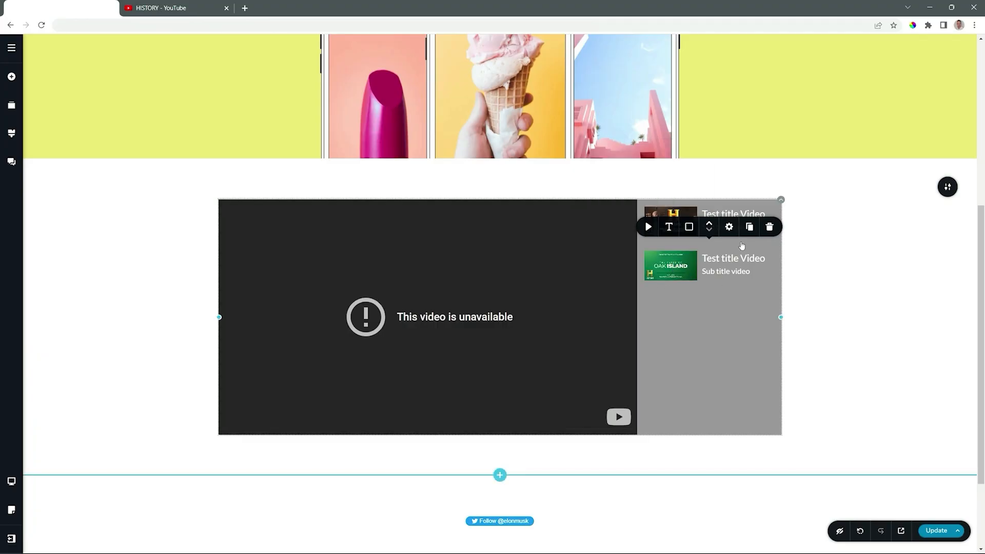
pyautogui.click(750, 228)
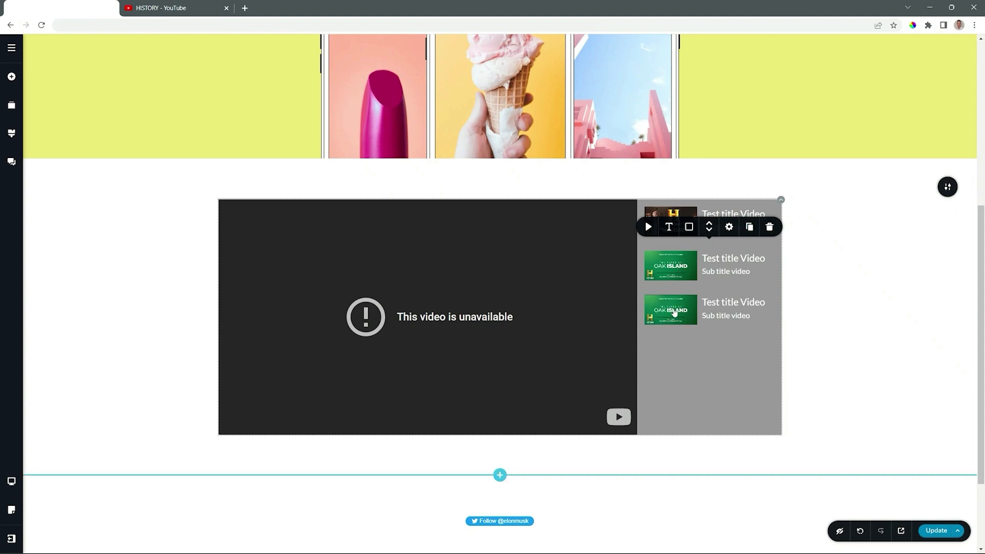
pyautogui.click(750, 228)
pyautogui.click(749, 228)
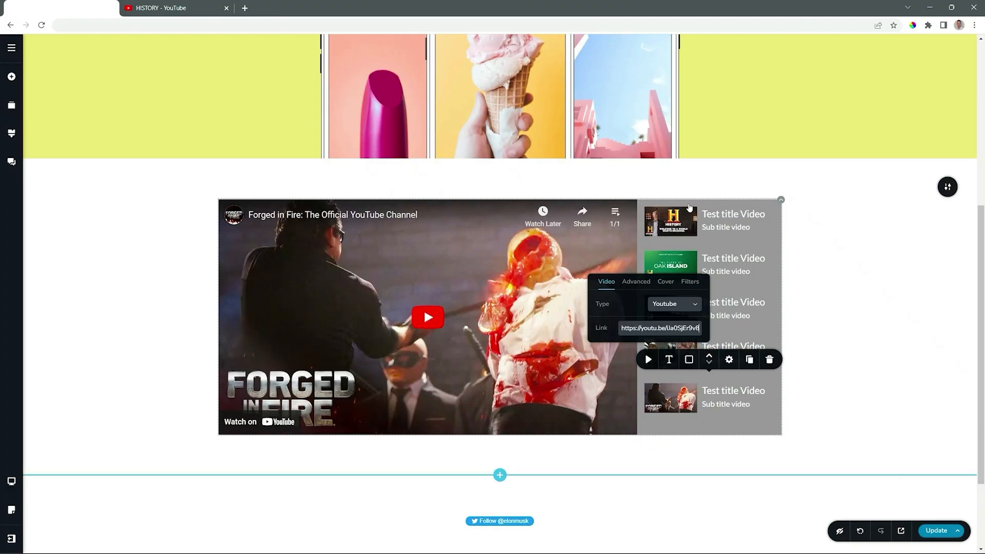
# Step: Check the five playlist items one after another in the editor
pyautogui.click(678, 217)
pyautogui.click(676, 262)
pyautogui.click(677, 305)
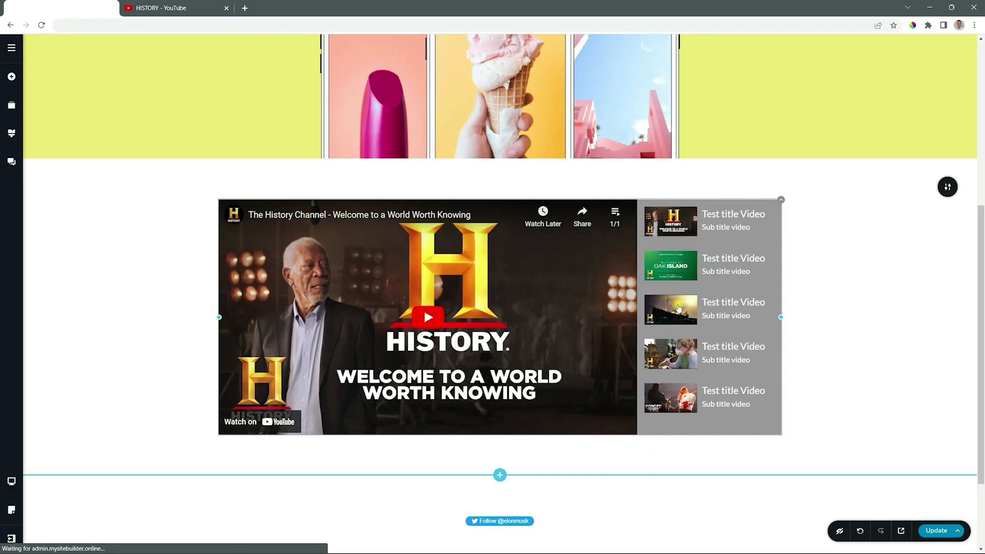
pyautogui.click(678, 351)
pyautogui.click(677, 384)
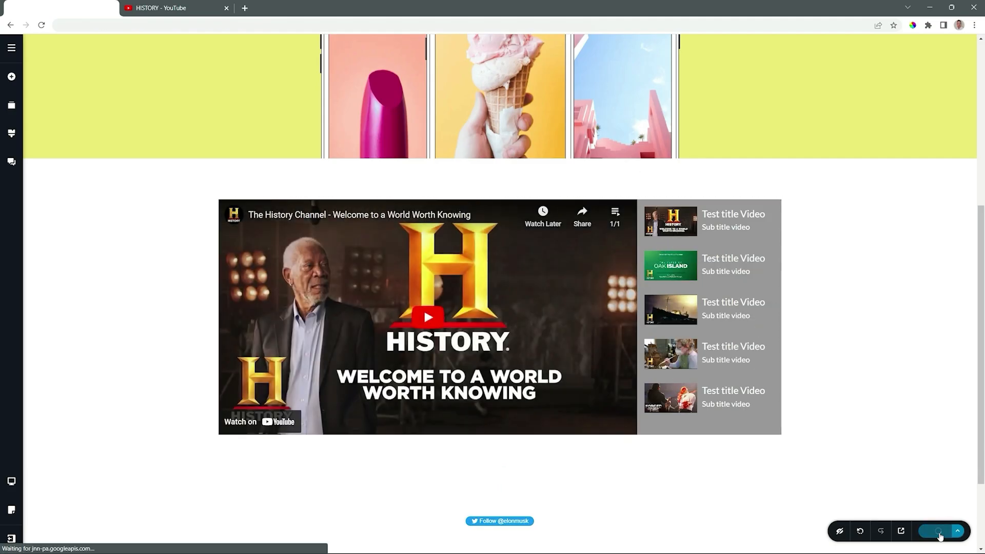
# Step: Preview the page and test the playlist by playing its first three videos, pausing the third
pyautogui.click(901, 531)
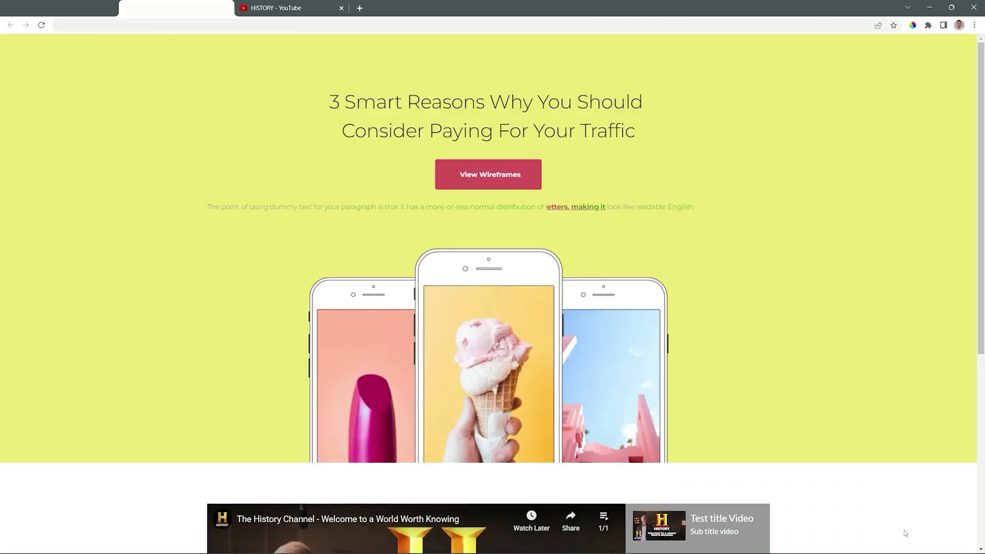
pyautogui.scroll(-6, 978, 241)
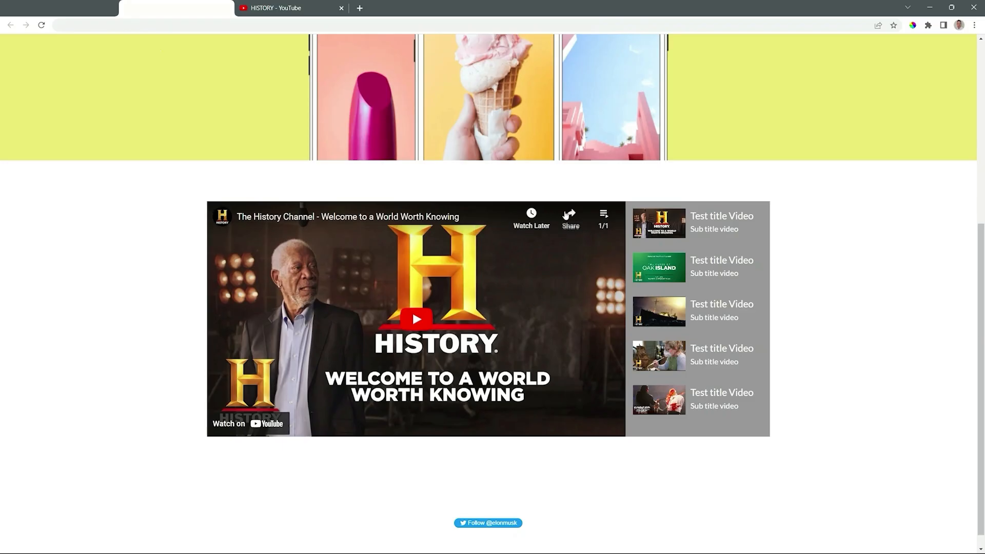
pyautogui.click(662, 230)
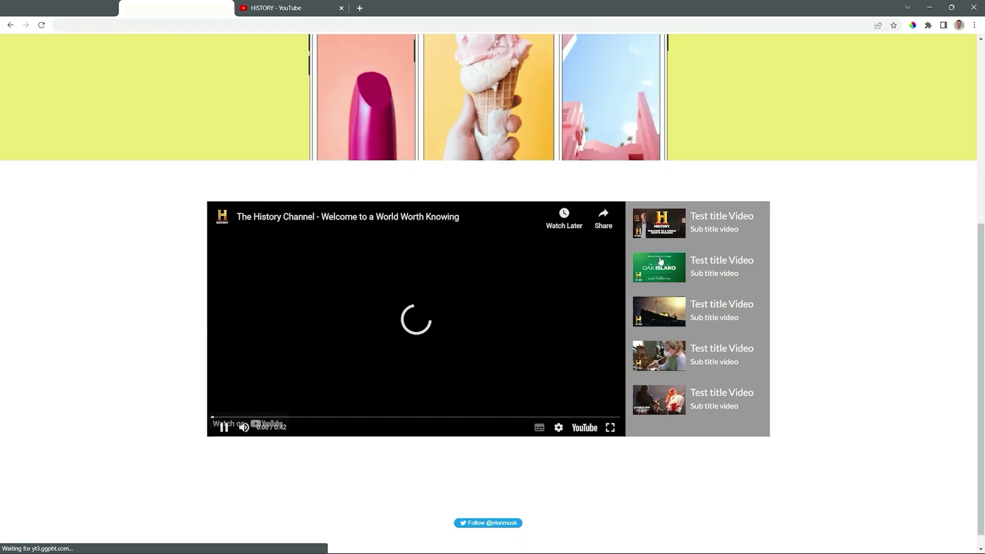
pyautogui.click(659, 273)
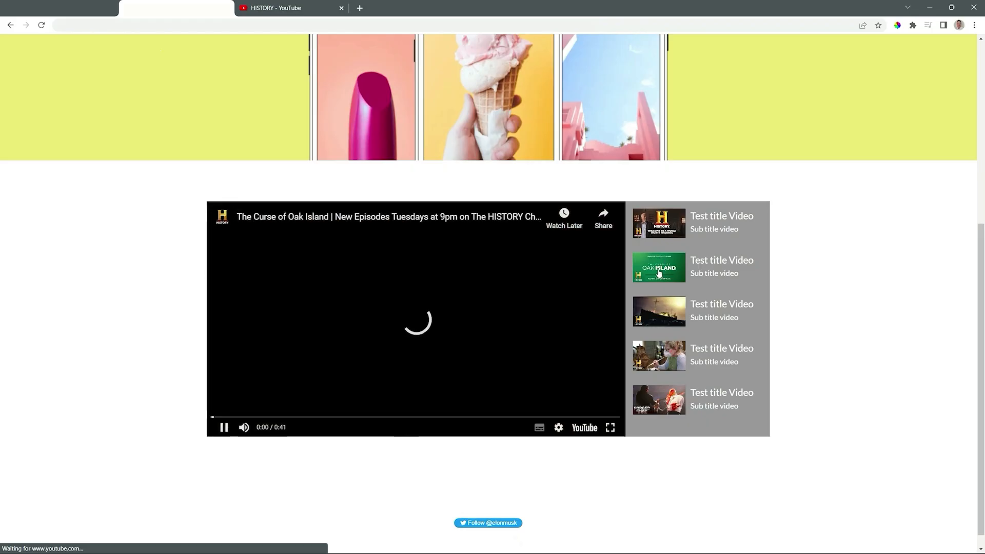
pyautogui.click(661, 315)
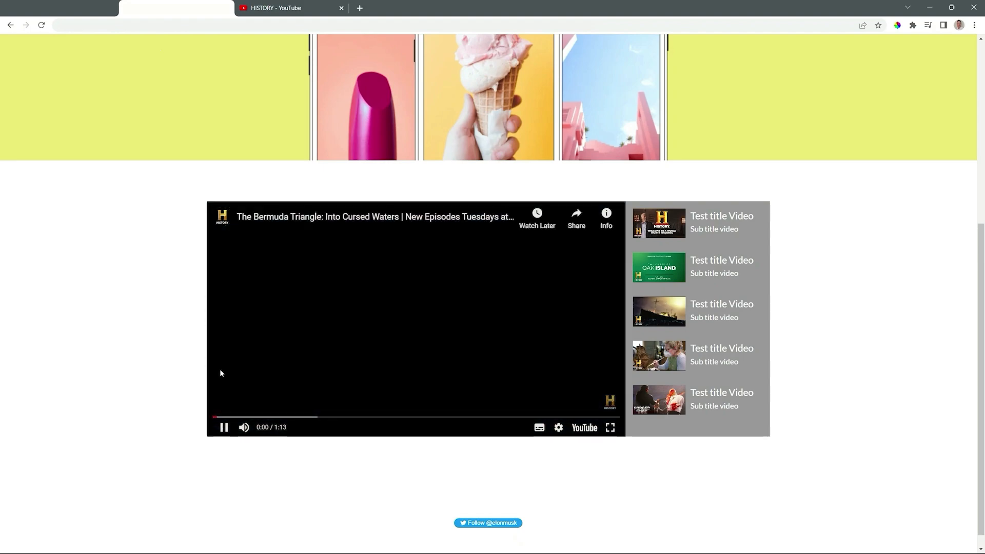
pyautogui.click(224, 428)
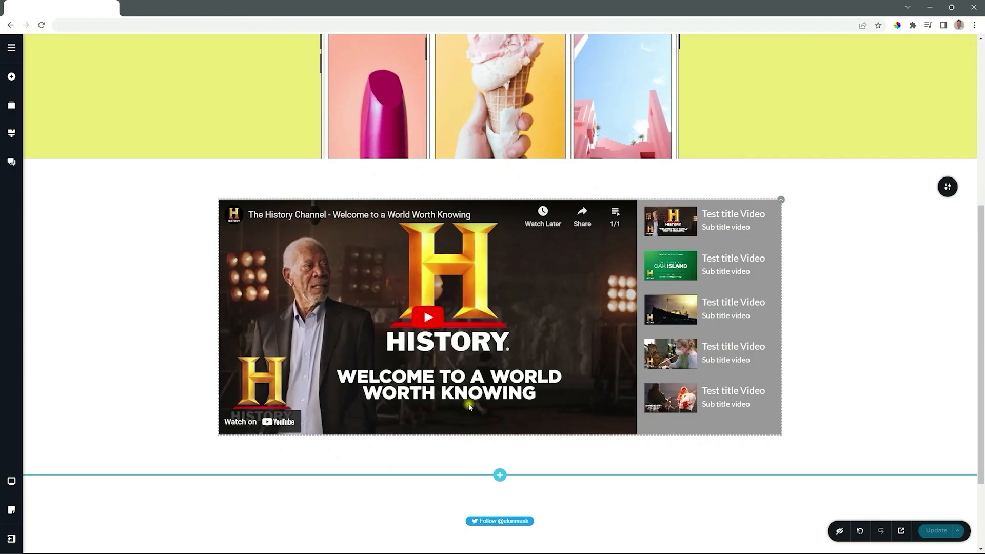
# Step: Set the playlist's position to Vertical and try the thumbnails in 6 columns before setting them to 3
pyautogui.click(781, 201)
pyautogui.click(730, 223)
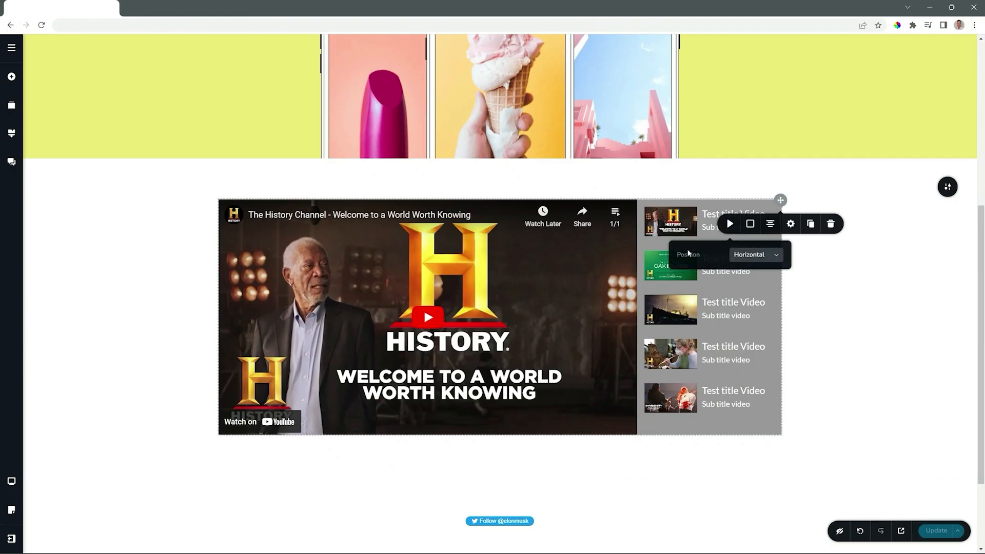
pyautogui.click(762, 258)
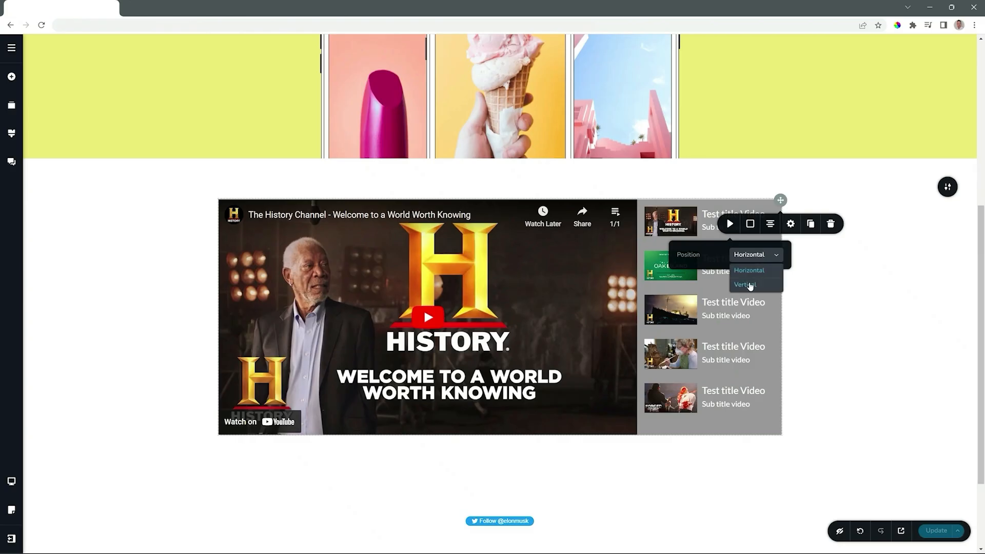
pyautogui.click(749, 283)
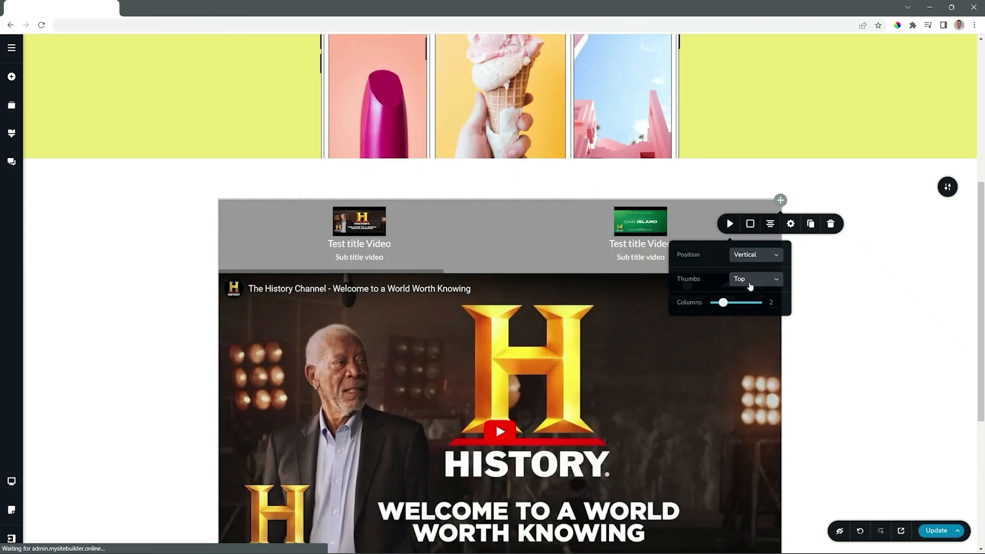
pyautogui.scroll(-1, 758, 287)
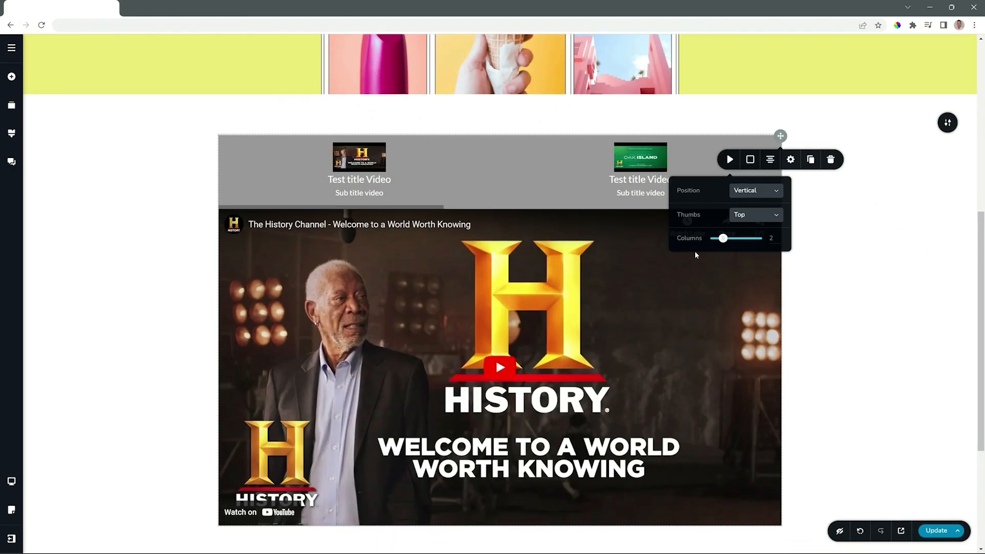
pyautogui.moveTo(726, 240); pyautogui.dragTo(757, 238)
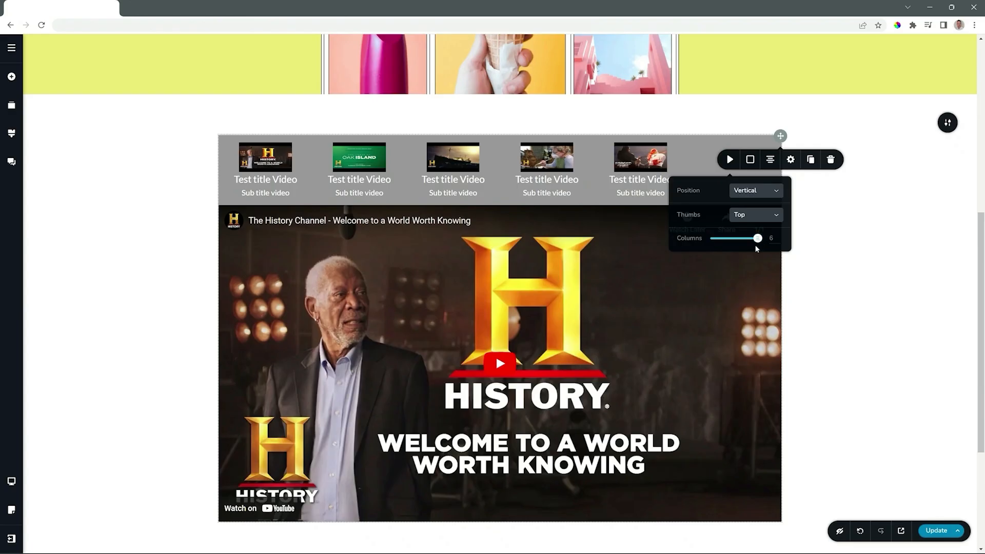
pyautogui.moveTo(756, 248); pyautogui.dragTo(733, 242)
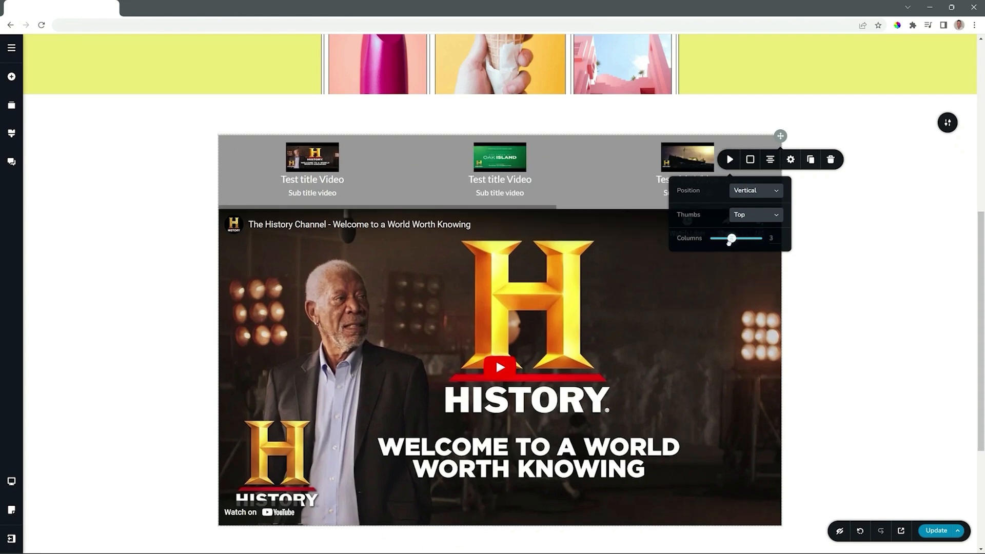
# Step: Set the playlist's position back to Horizontal and open its border options
pyautogui.click(744, 193)
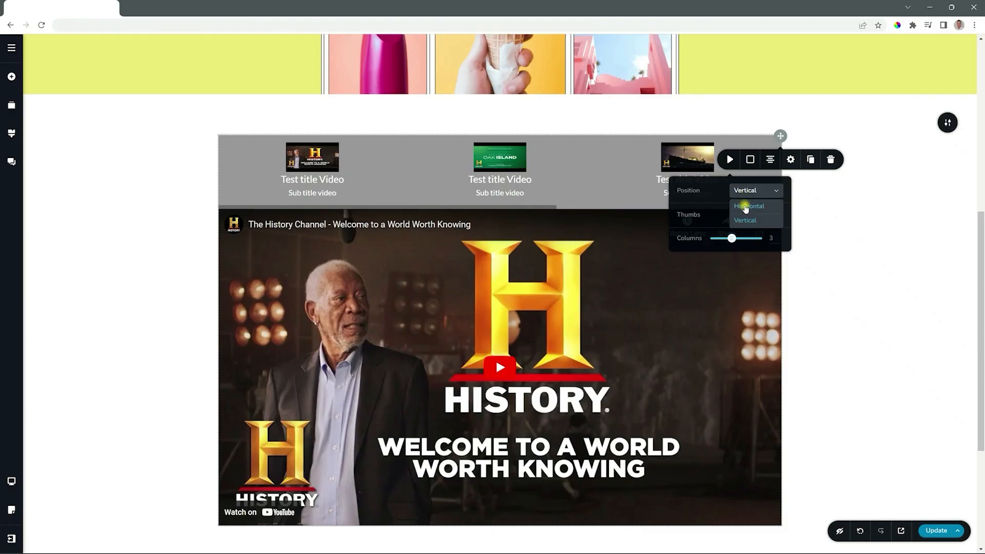
pyautogui.click(746, 206)
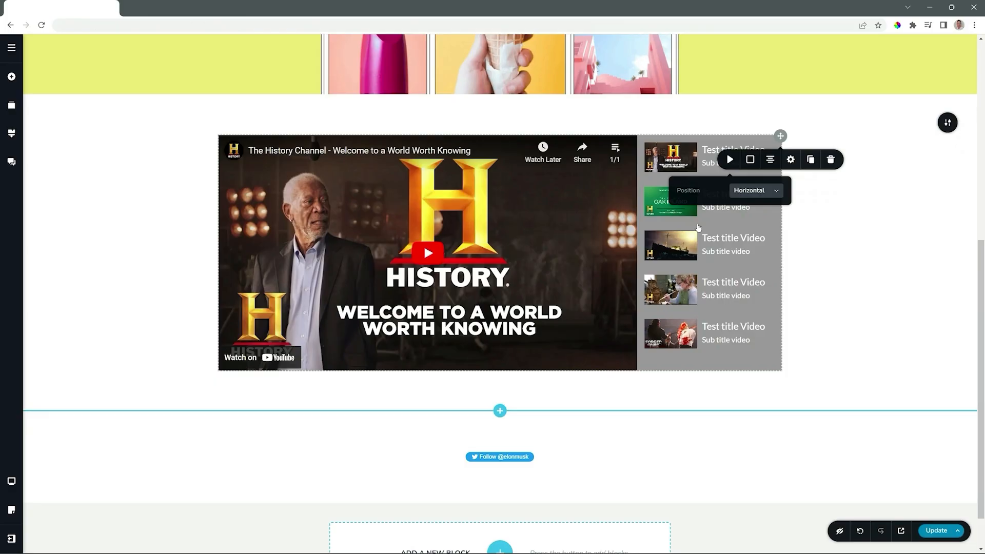
pyautogui.click(750, 160)
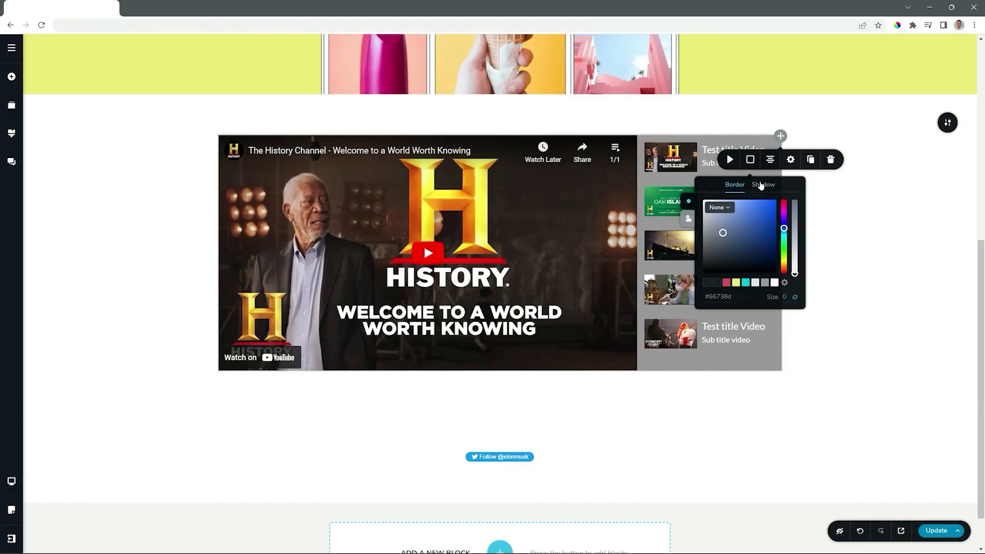
# Step: Try widening the playlist's sidebar to 377 px before returning it to 300 px
pyautogui.click(790, 160)
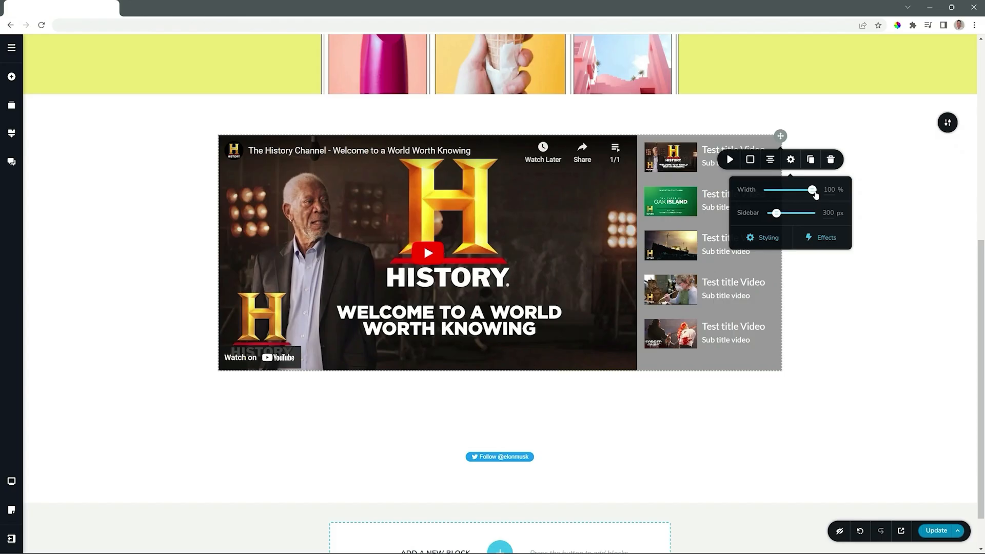
pyautogui.moveTo(816, 195)
pyautogui.mouseDown()
pyautogui.moveTo(801, 191)
pyautogui.moveTo(827, 195)
pyautogui.mouseUp()
pyautogui.moveTo(777, 215); pyautogui.dragTo(780, 231)
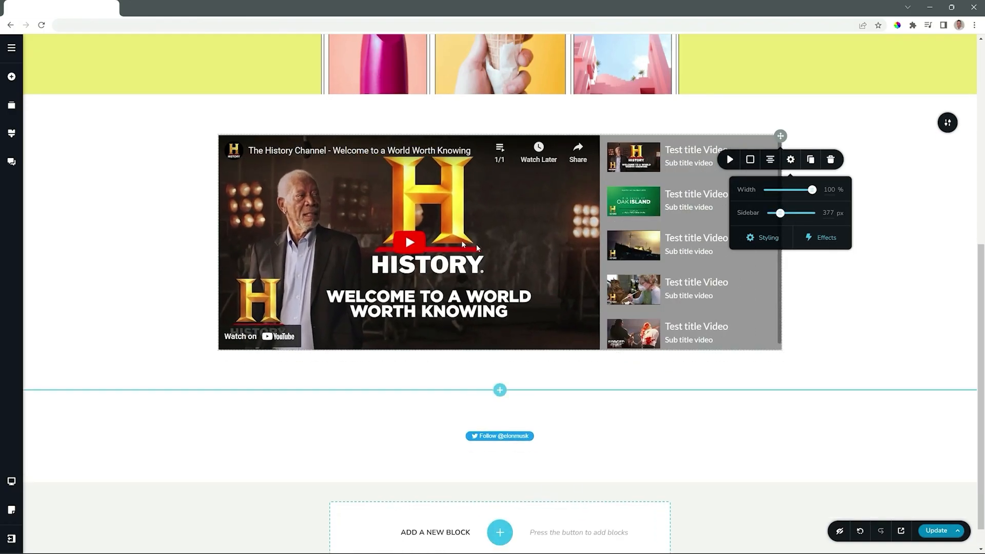
pyautogui.doubleClick(827, 213)
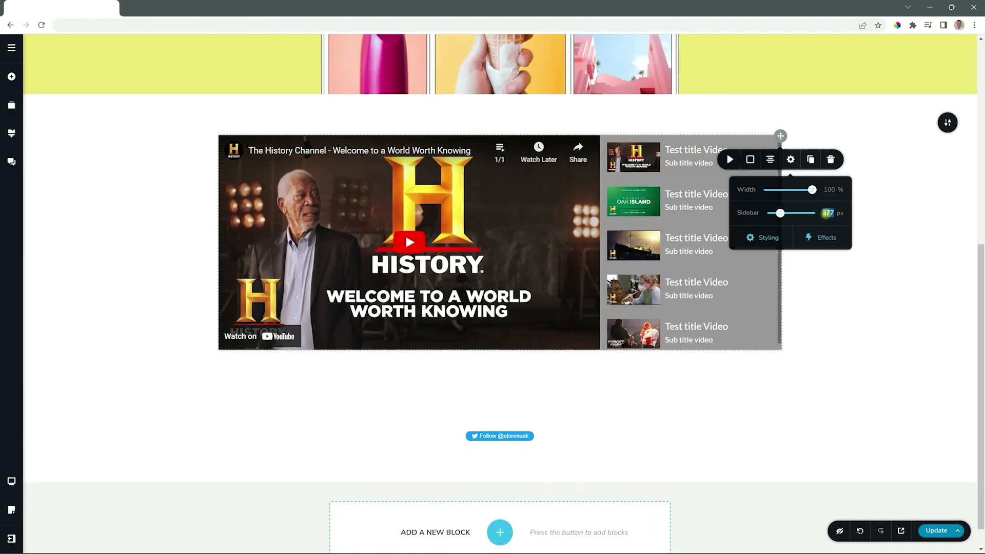
pyautogui.write('300')
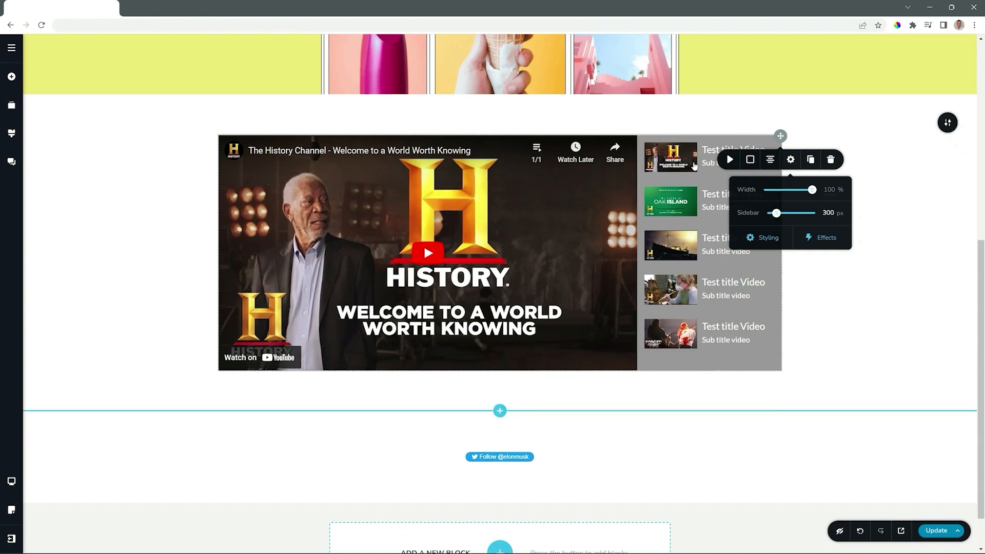
# Step: Look through the playlist's basic styling and effects settings
pyautogui.click(776, 238)
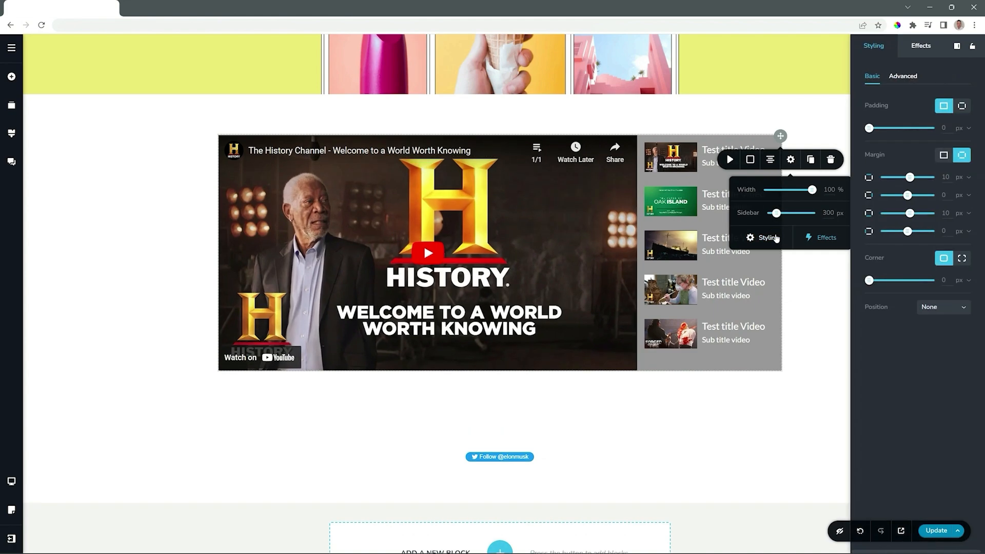
pyautogui.click(816, 239)
pyautogui.click(775, 239)
pyautogui.click(790, 161)
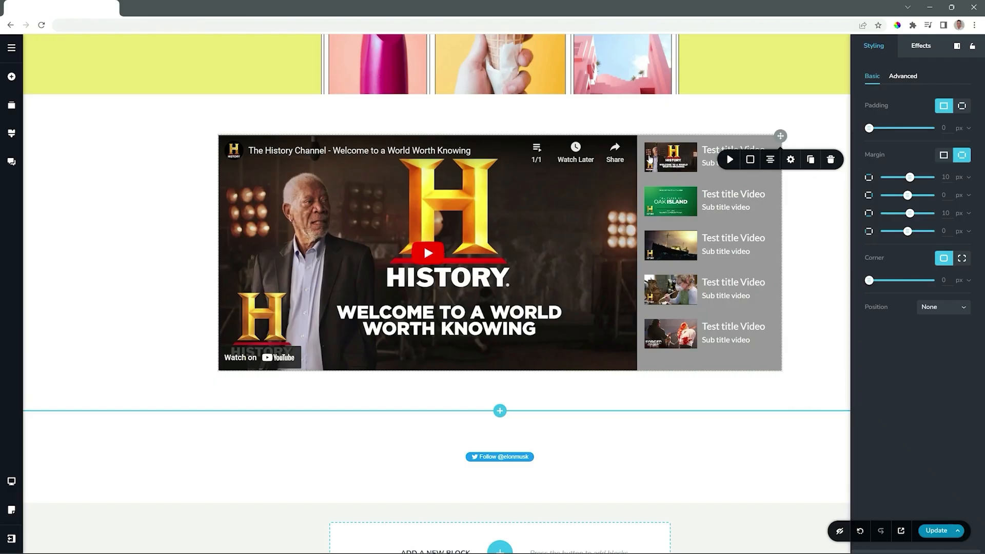
# Step: Switch the first playlist video's Controls and Branding off and on again, and look through its cover and filter options
pyautogui.click(709, 142)
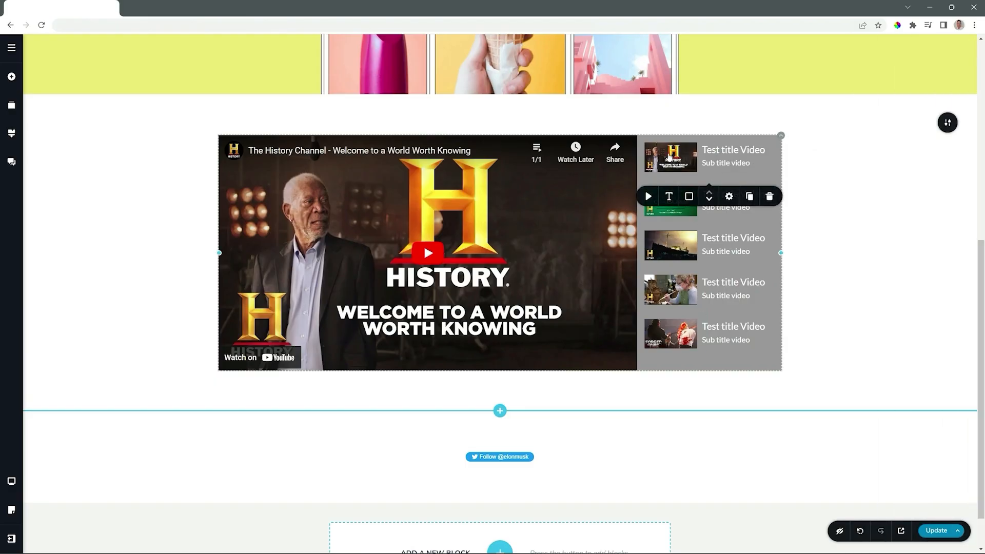
pyautogui.click(648, 197)
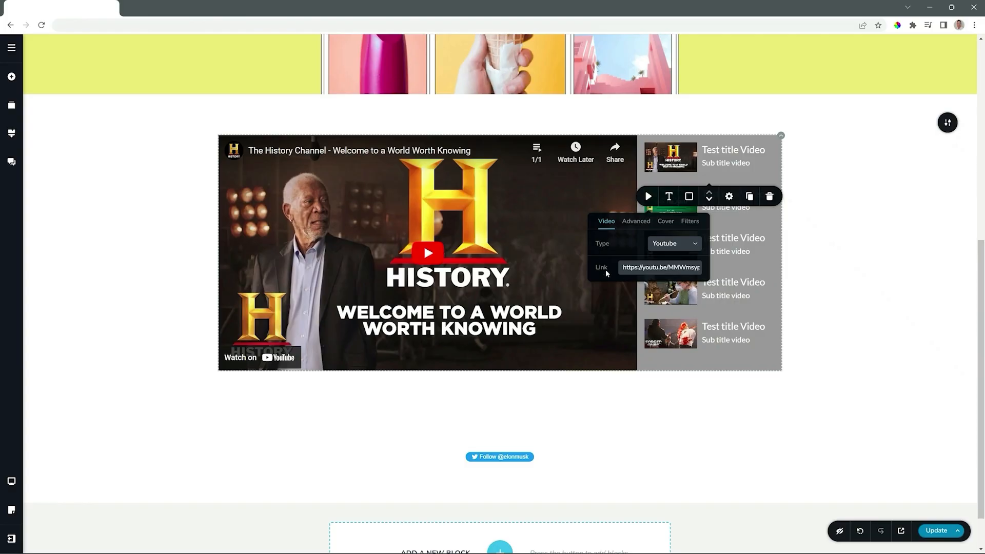
pyautogui.click(635, 224)
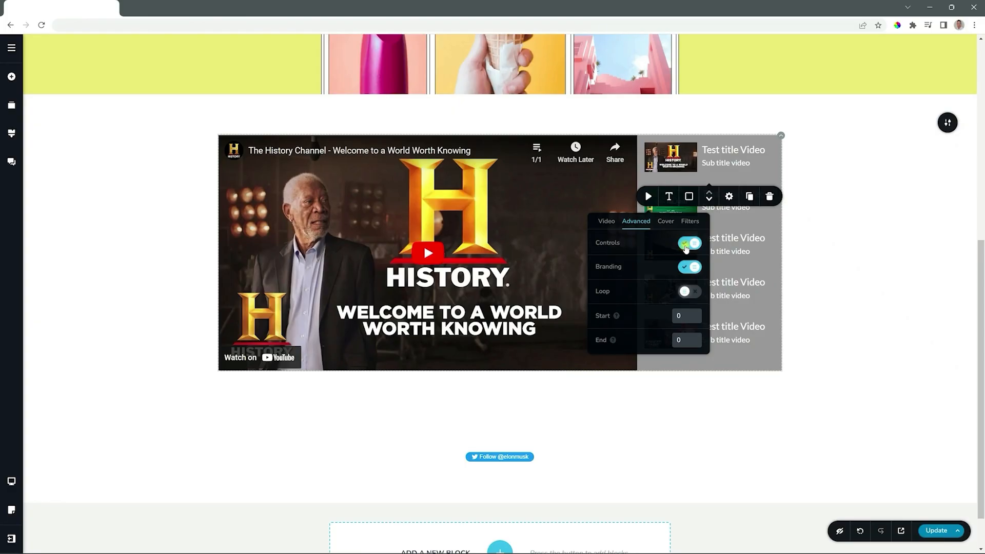
pyautogui.click(686, 246)
pyautogui.click(686, 245)
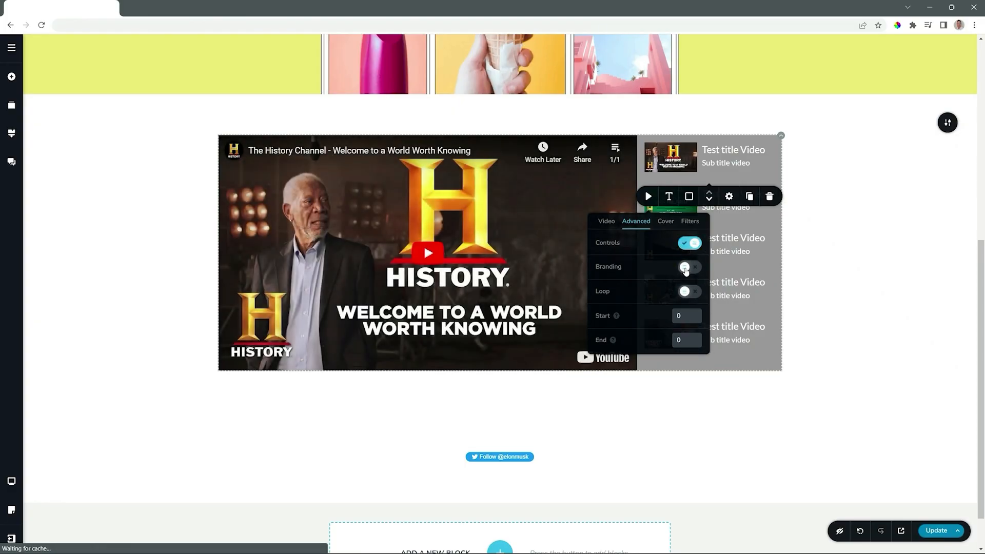
pyautogui.click(685, 268)
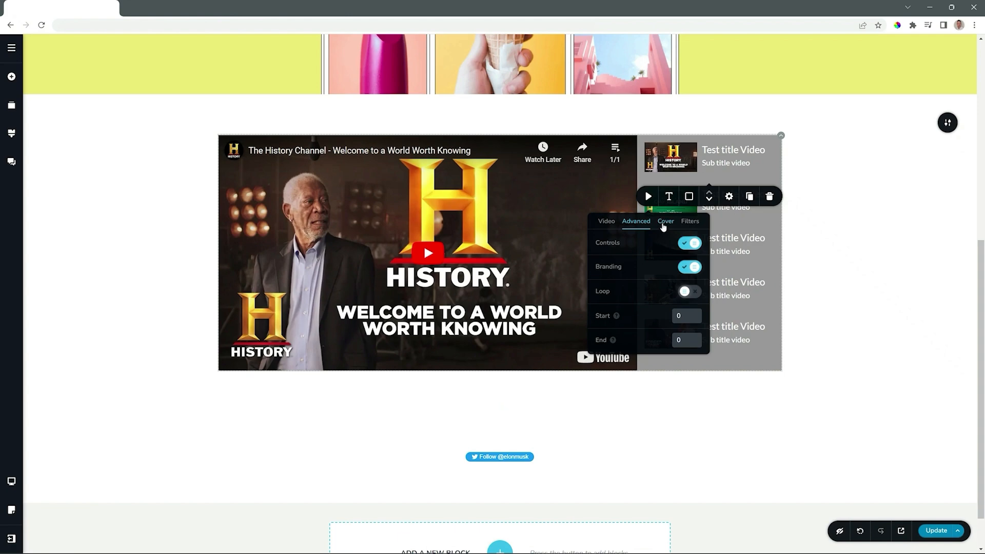
pyautogui.click(663, 226)
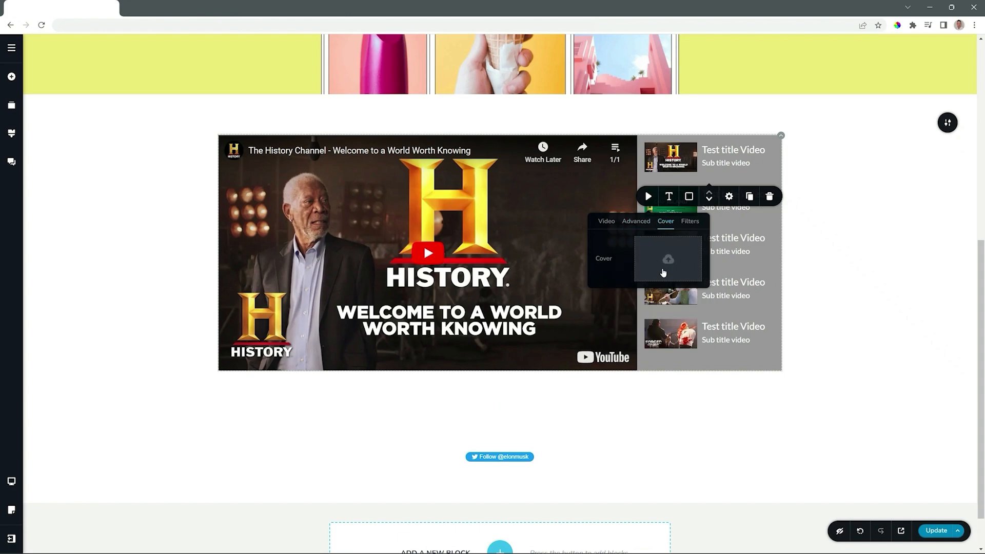
pyautogui.click(690, 221)
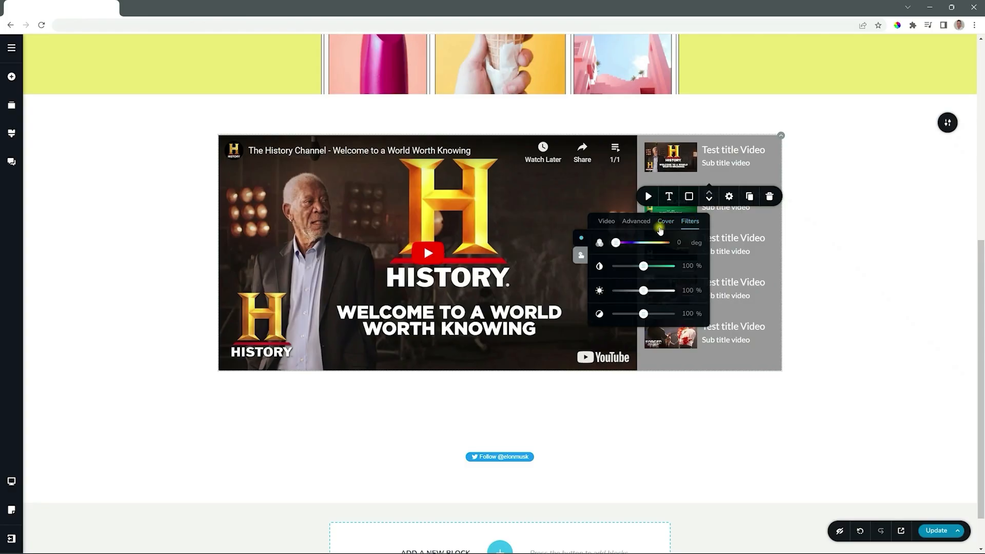
pyautogui.click(604, 223)
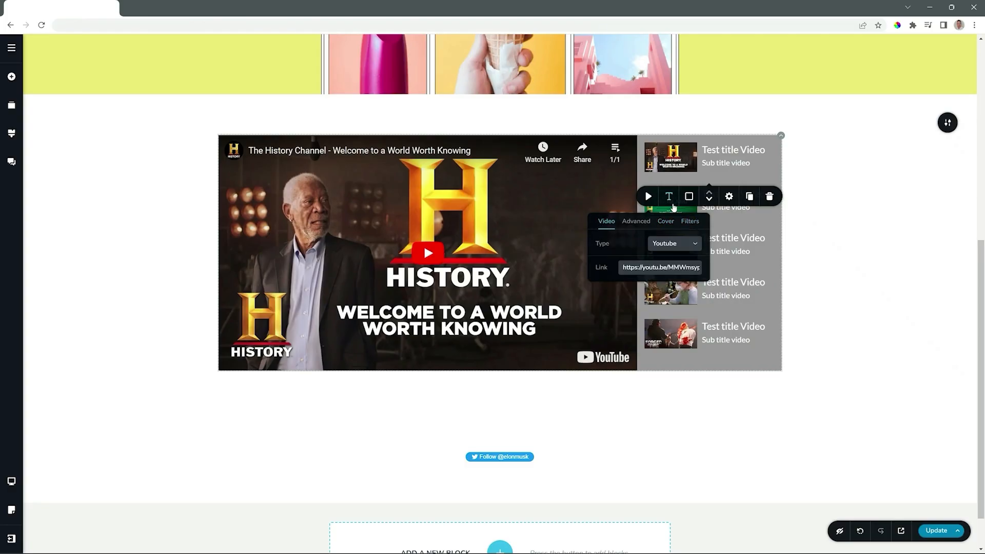
# Step: Set the playlist item titles to the Montserrat font at 16 px
pyautogui.click(670, 197)
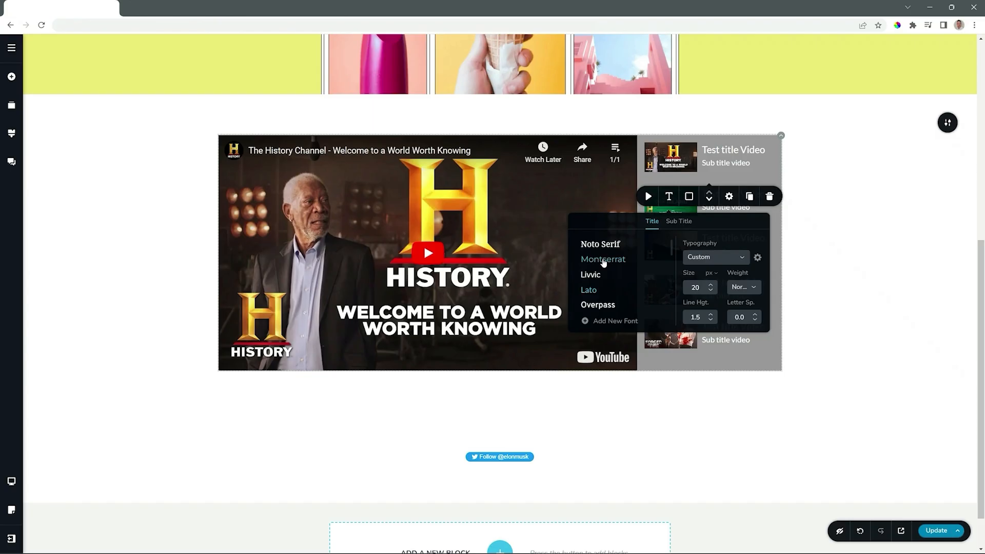
pyautogui.click(603, 261)
pyautogui.click(711, 291)
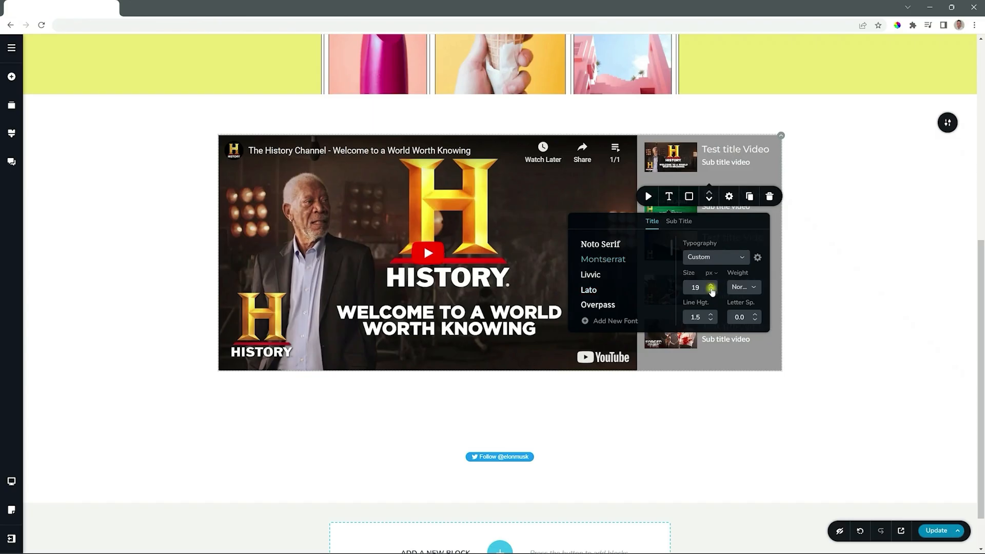
pyautogui.click(712, 291)
pyautogui.click(711, 291)
pyautogui.click(711, 291)
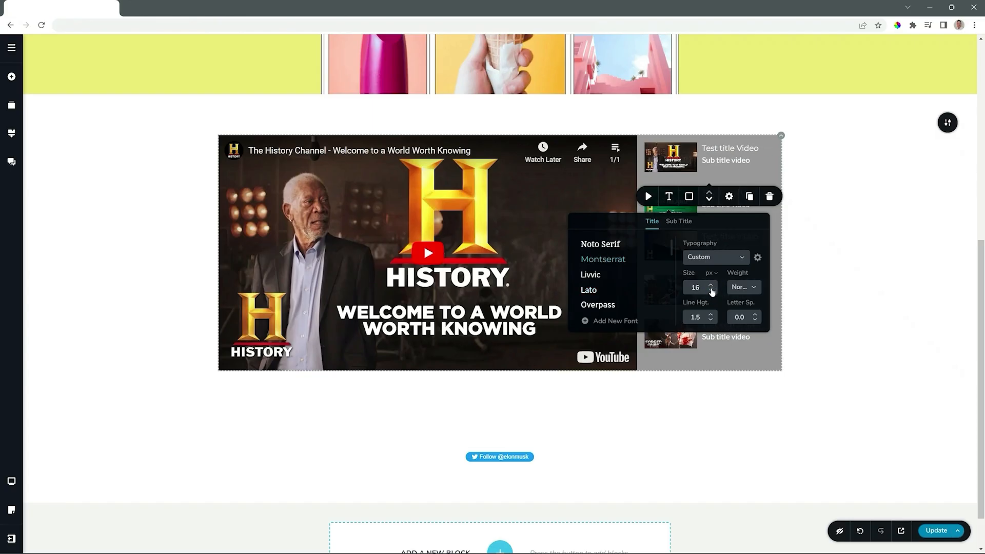
# Step: Set the playlist item subtitles to the Montserrat font and reduce their size to 14 px
pyautogui.click(679, 221)
pyautogui.click(602, 263)
pyautogui.click(712, 291)
pyautogui.click(711, 291)
pyautogui.click(711, 291)
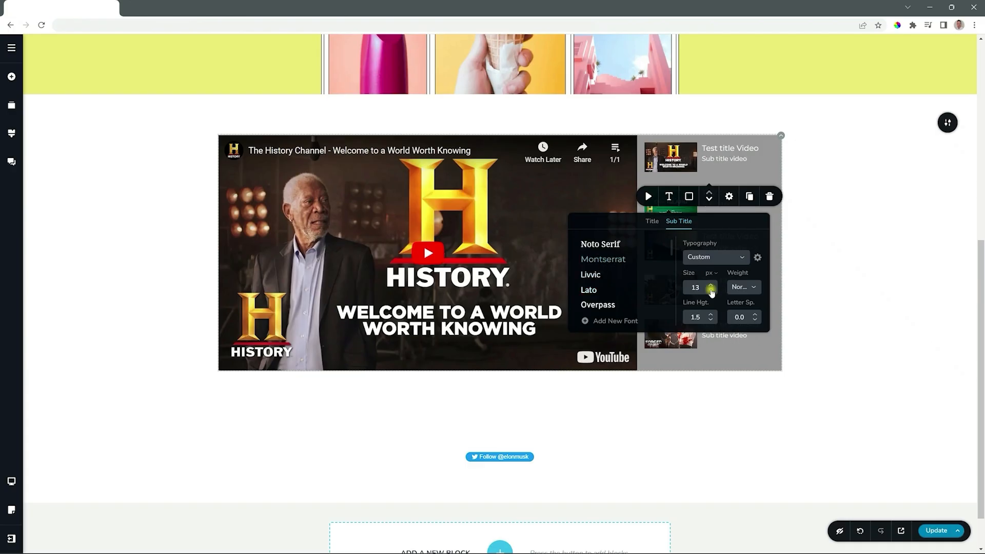
pyautogui.click(711, 284)
# Step: Set the color of the playlist item titles and subtitles to dark #1b2022
pyautogui.click(688, 198)
pyautogui.click(688, 198)
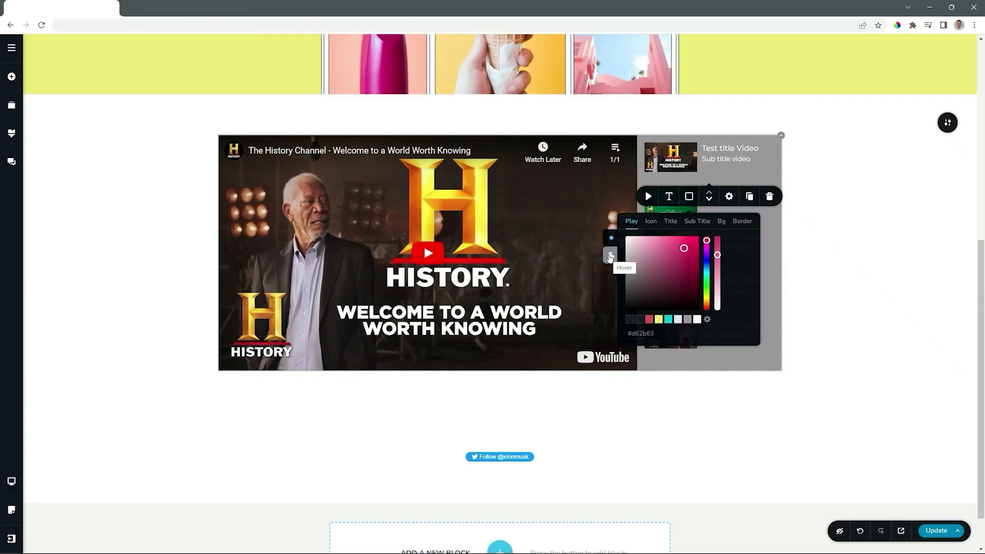
pyautogui.click(669, 222)
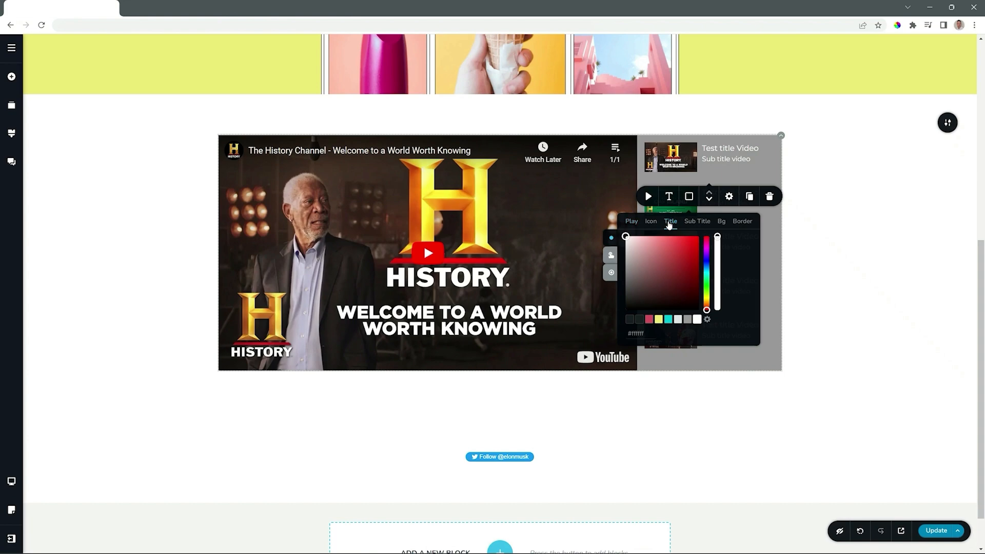
pyautogui.click(640, 319)
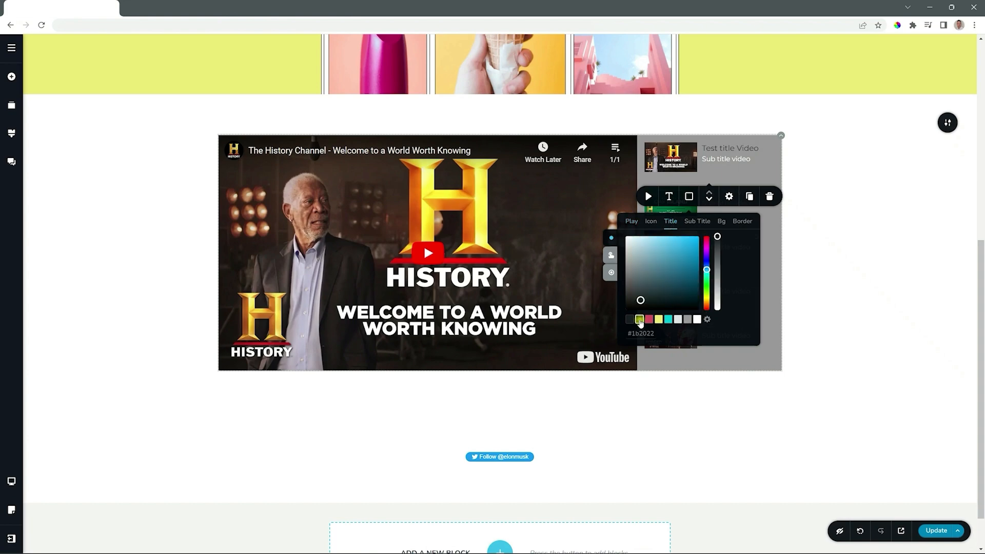
pyautogui.click(692, 226)
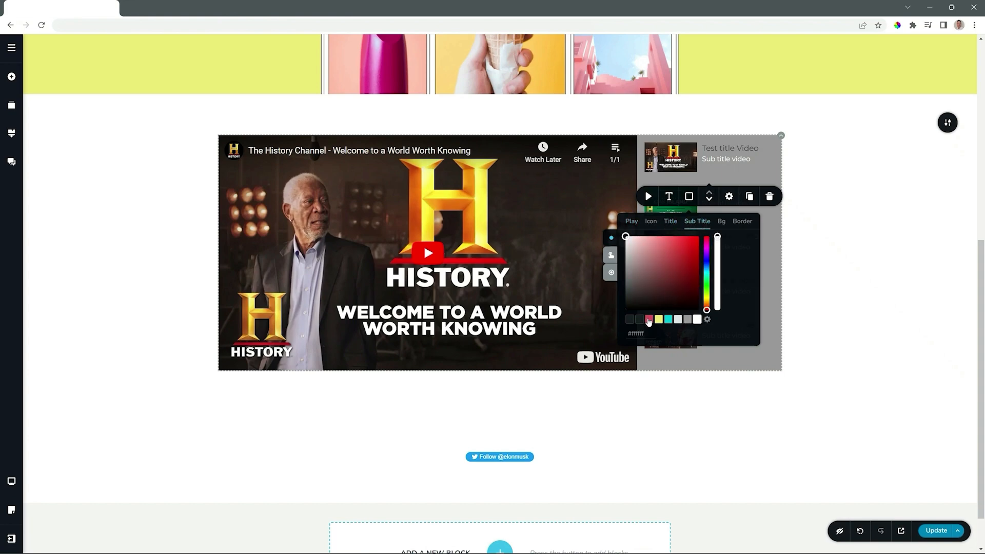
pyautogui.click(639, 319)
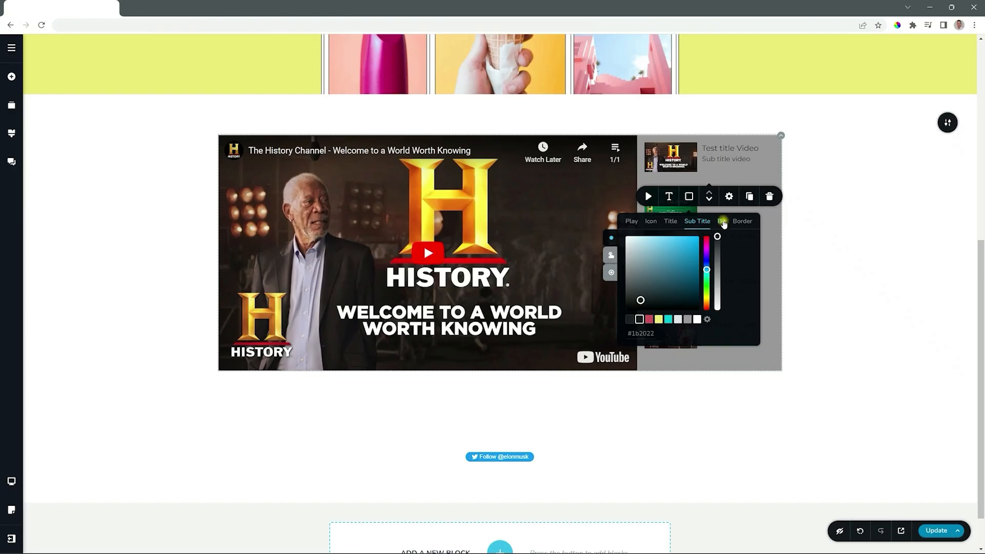
# Step: Give the playlist sidebar a white #ffffff background and color the active item's title pink and its subtitle turquoise
pyautogui.click(721, 221)
pyautogui.click(697, 319)
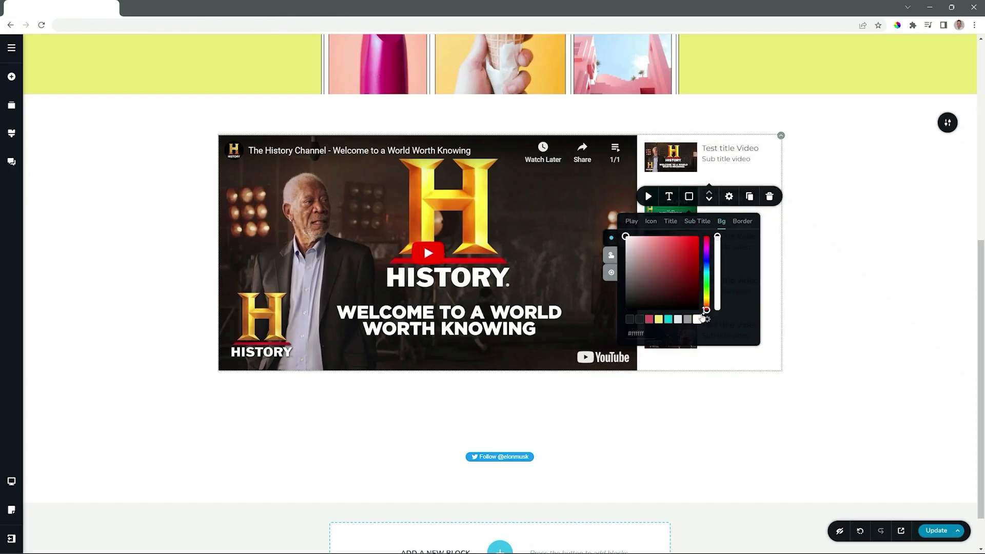
pyautogui.moveTo(717, 235)
pyautogui.mouseDown()
pyautogui.moveTo(717, 310)
pyautogui.moveTo(717, 235)
pyautogui.mouseUp()
pyautogui.click(672, 227)
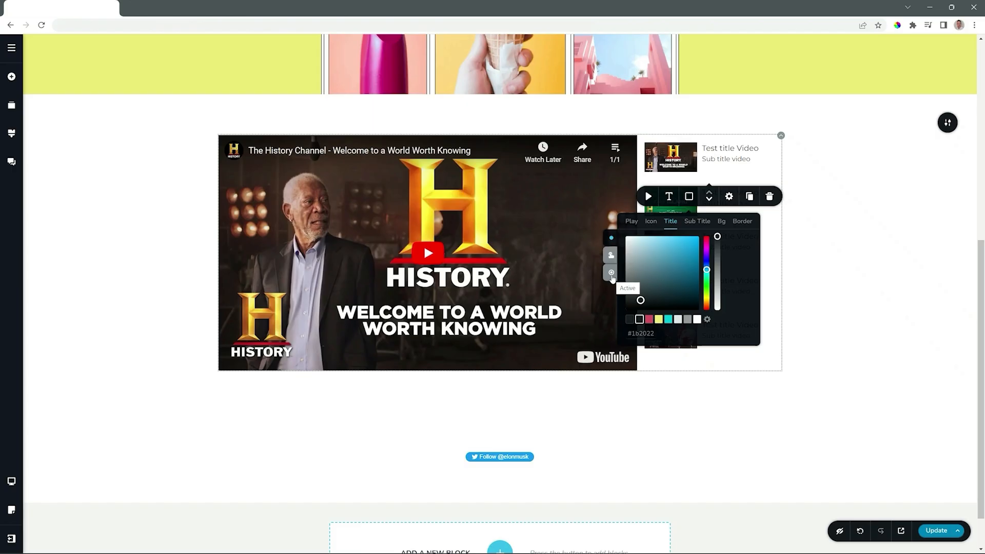
pyautogui.click(811, 220)
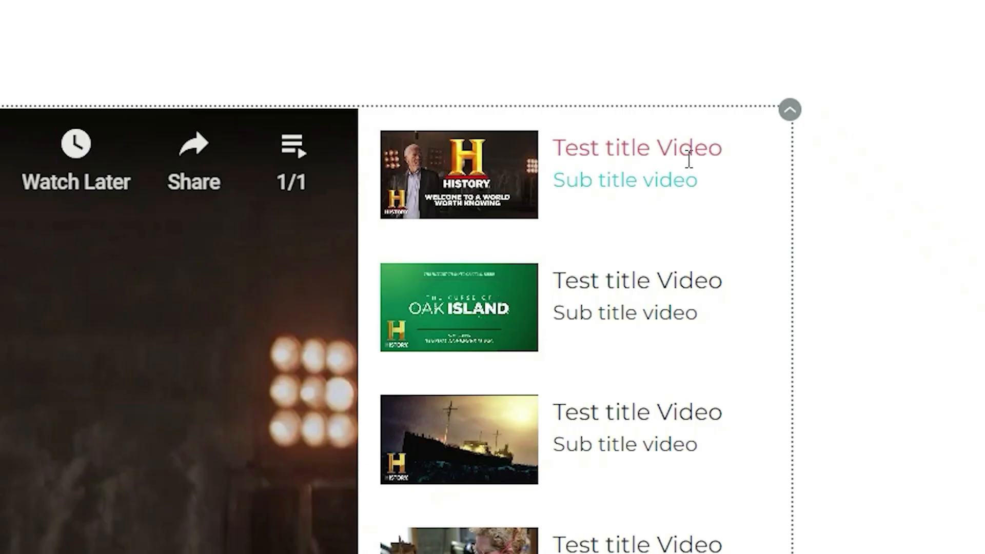
# Step: Change the first playlist item's title to "Video 1" and its subtitle to "With Morgan"
pyautogui.tripleClick(595, 150)
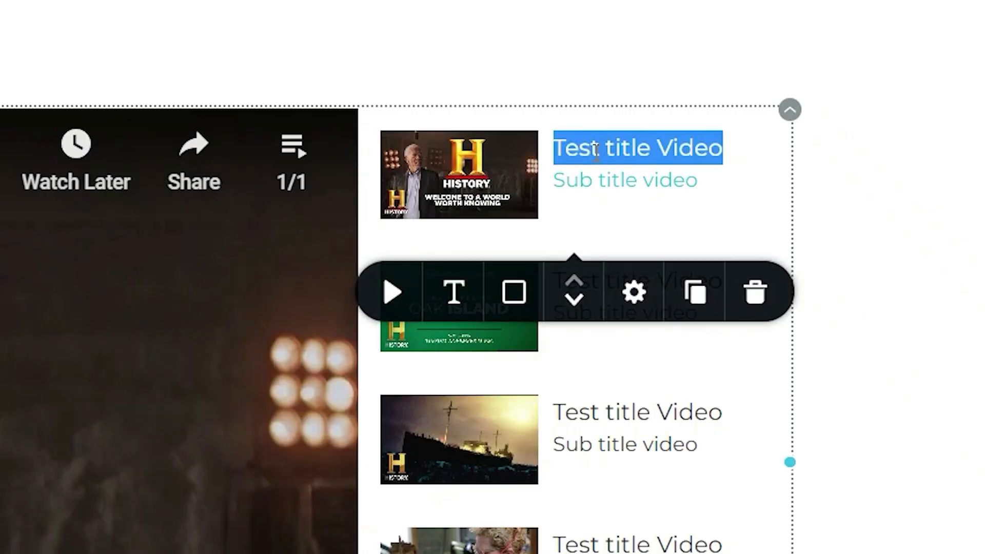
pyautogui.write('VB')
pyautogui.press('BackSpace')
pyautogui.press('BackSpace')
pyautogui.write('Video')
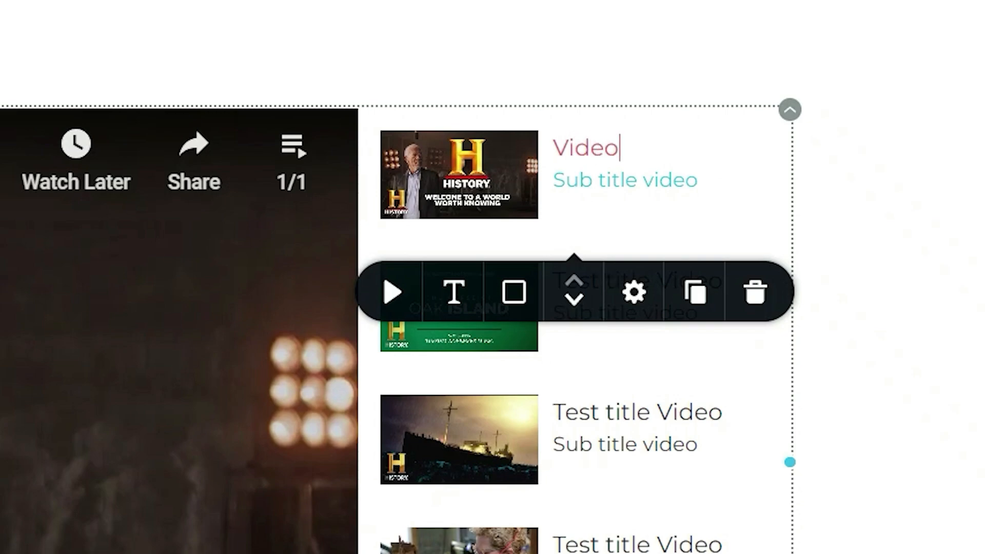
pyautogui.write(' 1')
pyautogui.tripleClick(623, 183)
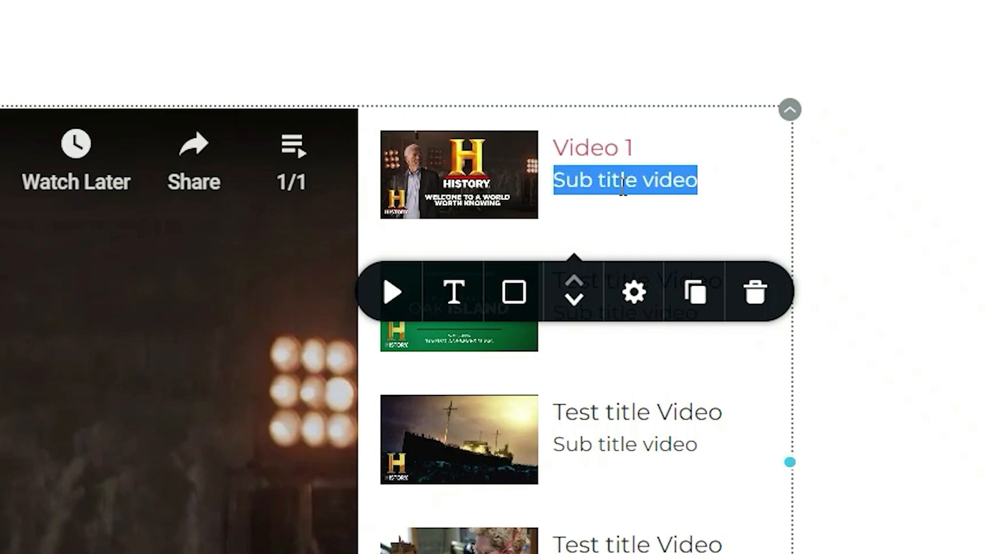
pyautogui.write('With Morgan')
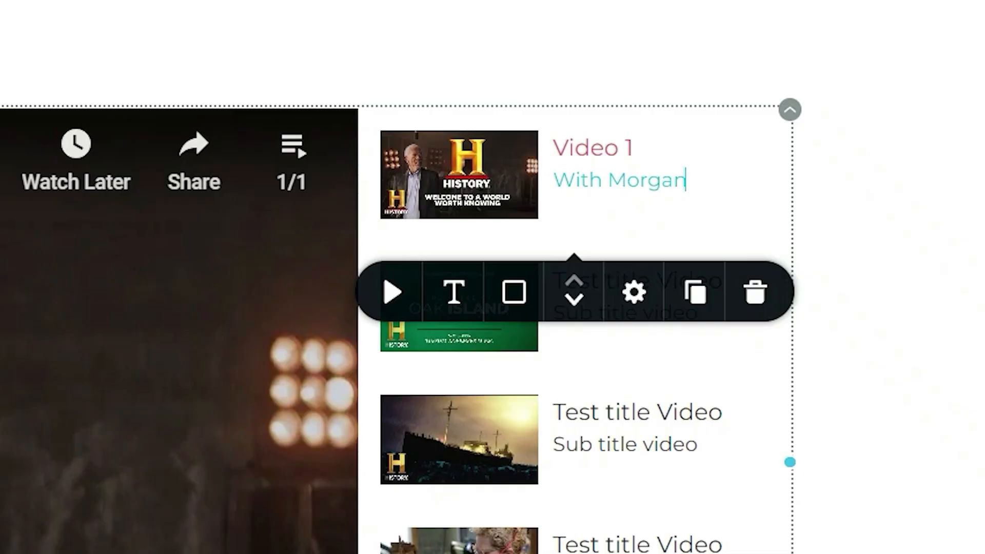
# Step: Change the second playlist item's title to "Video 2" and its subtitle to "More Morgan"
pyautogui.tripleClick(682, 294)
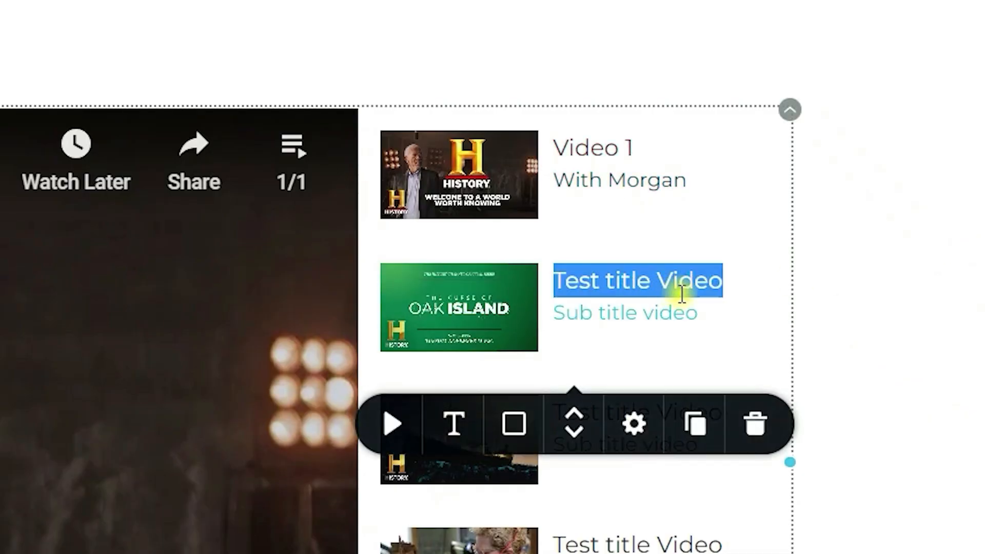
pyautogui.write('Video ')
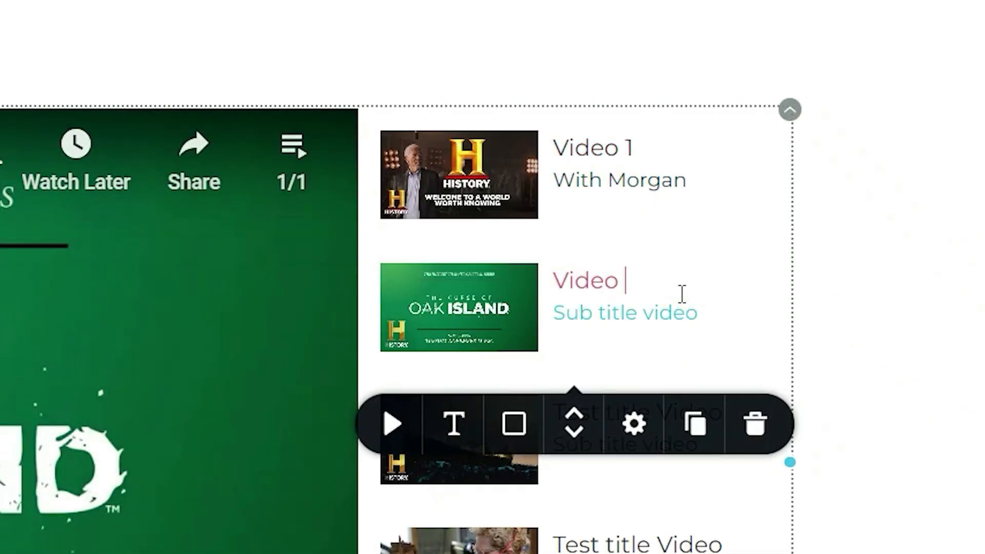
pyautogui.write('2')
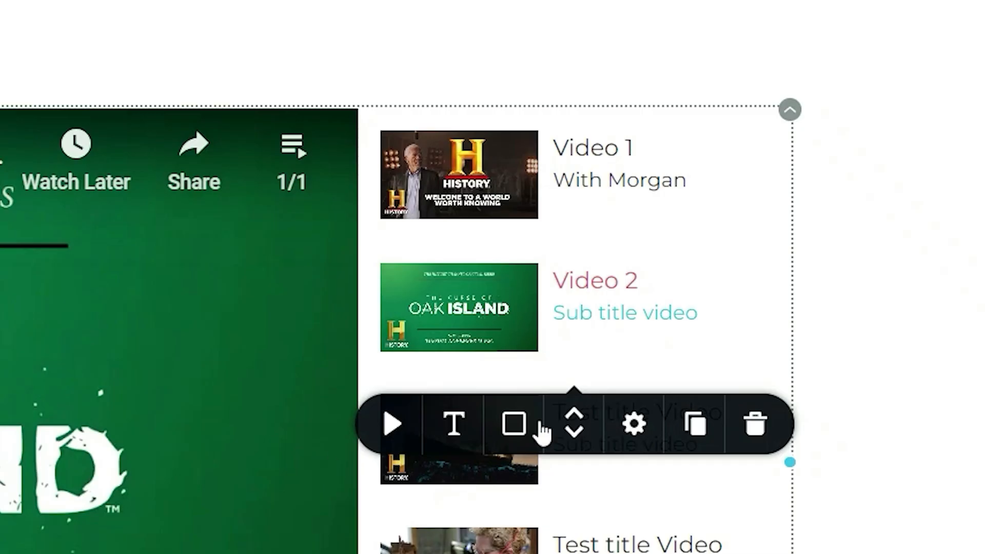
pyautogui.tripleClick(578, 313)
pyautogui.write('More Morgan')
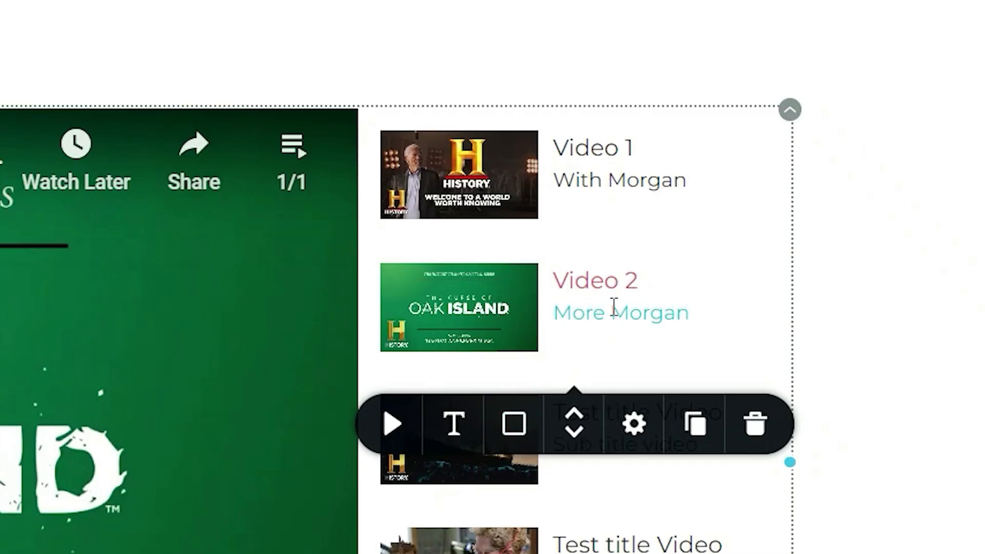
pyautogui.click(890, 299)
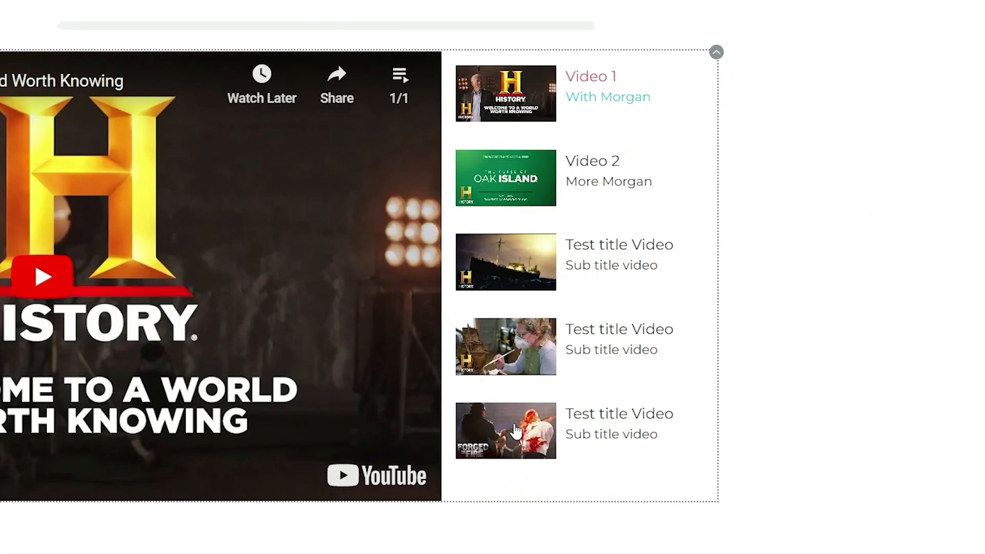
# Step: Move the Forged in Fire video from the end of the playlist up to third place
pyautogui.click(648, 290)
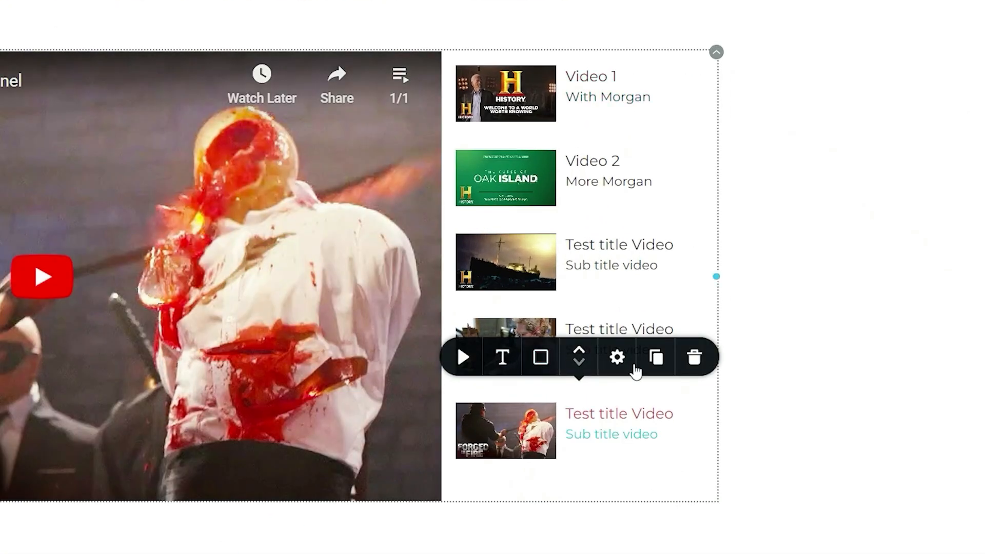
pyautogui.click(580, 354)
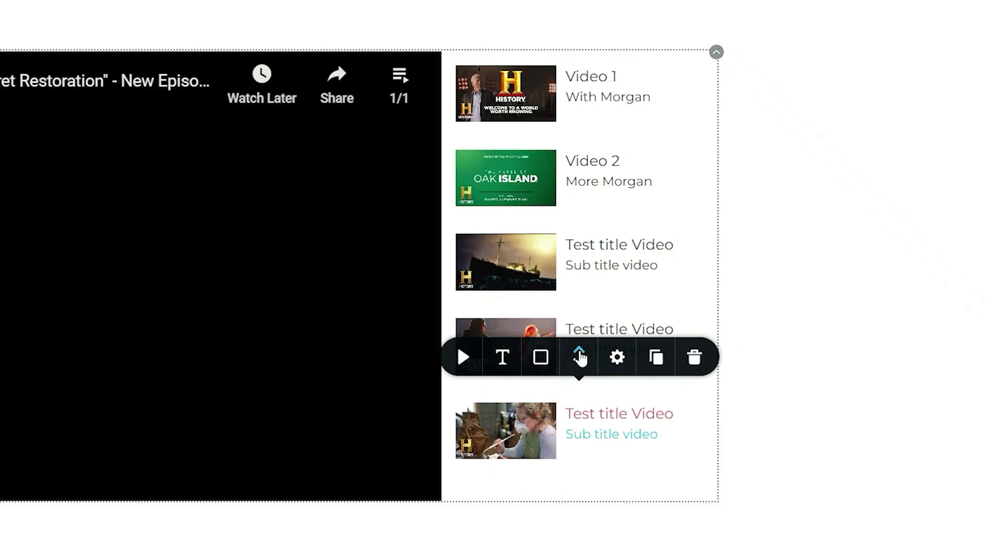
pyautogui.click(580, 354)
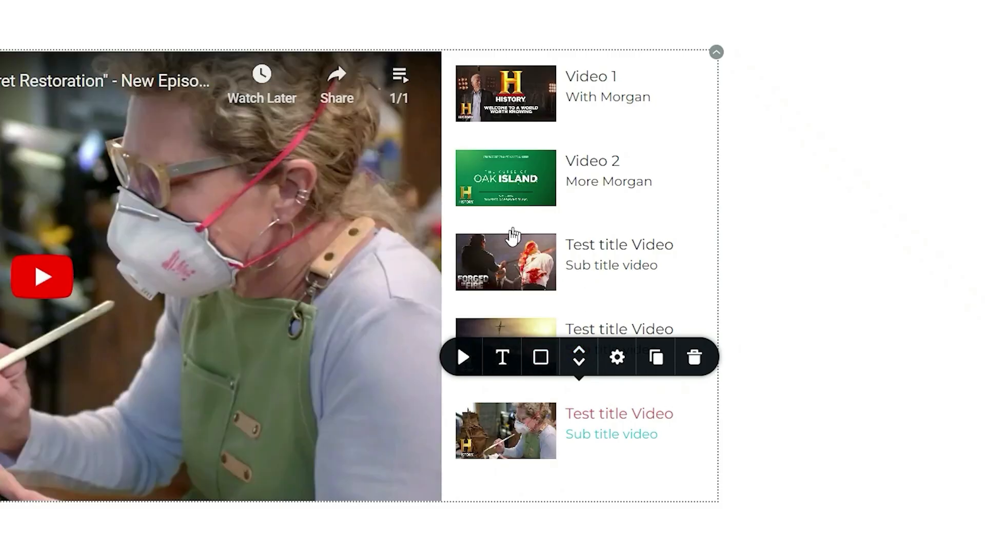
pyautogui.click(579, 364)
pyautogui.click(578, 363)
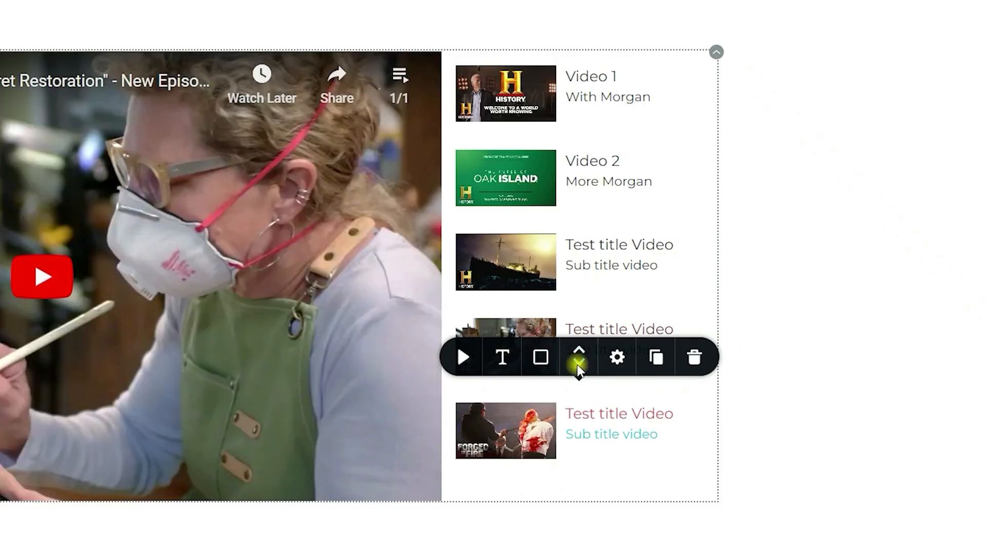
pyautogui.click(578, 350)
pyautogui.click(579, 354)
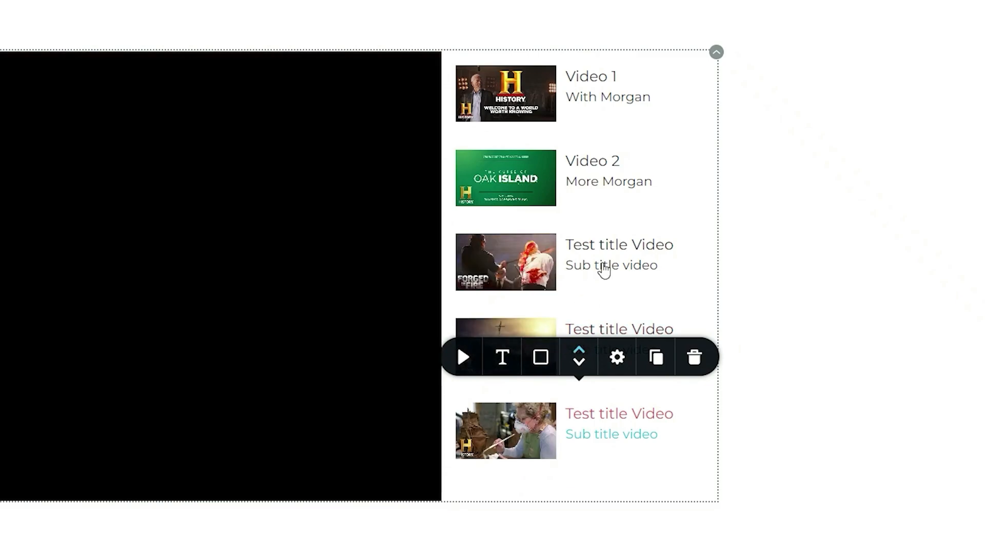
# Step: Change the title of the third playlist item, the Forged in Fire video, to "Video 3"
pyautogui.tripleClick(602, 245)
pyautogui.write('Vi')
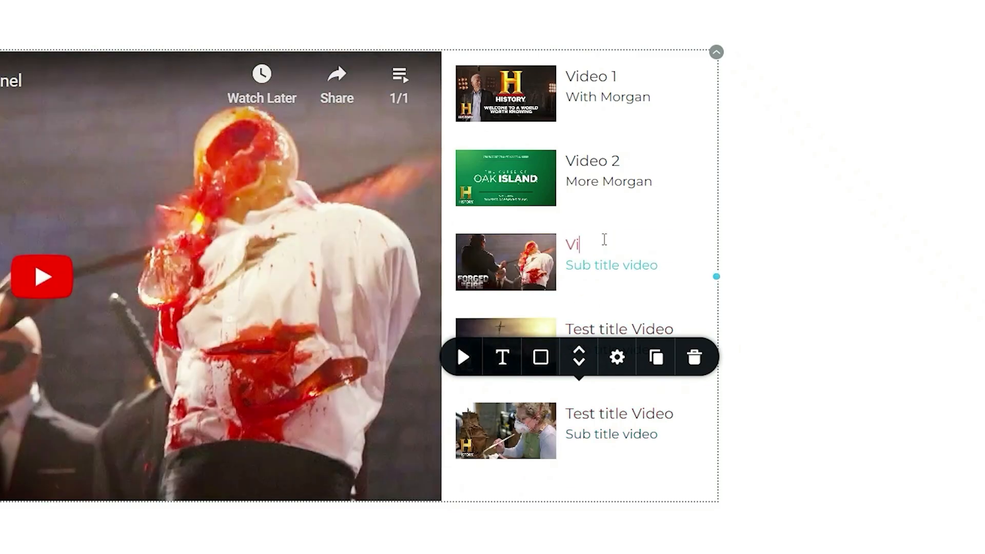
pyautogui.write('deo 4')
pyautogui.press('BackSpace')
pyautogui.write('3')
# Step: Set the playlist thumbnail size to 118 px and align the item text with the thumbnails' bottom edge
pyautogui.click(622, 359)
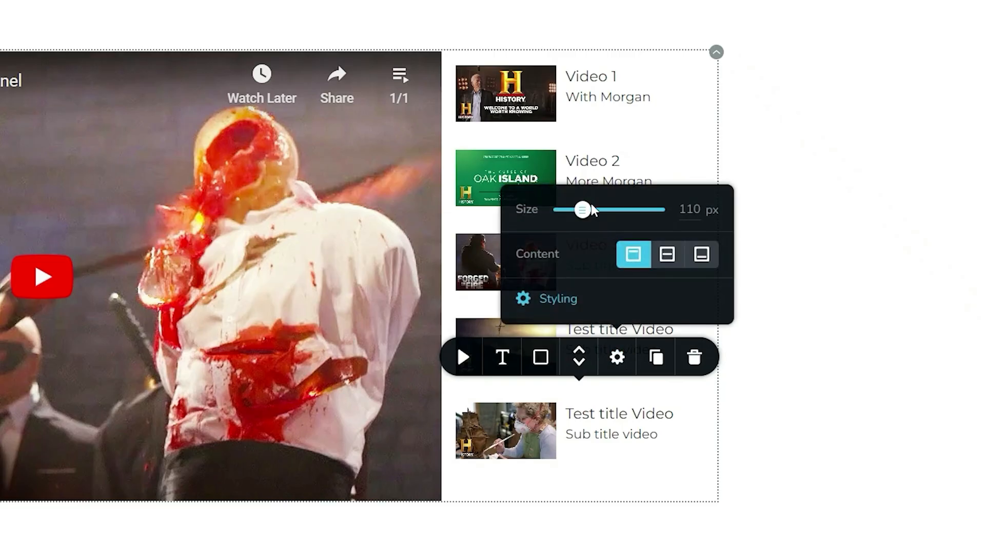
pyautogui.click(588, 211)
pyautogui.moveTo(587, 212)
pyautogui.mouseDown()
pyautogui.moveTo(572, 211)
pyautogui.moveTo(584, 211)
pyautogui.mouseUp()
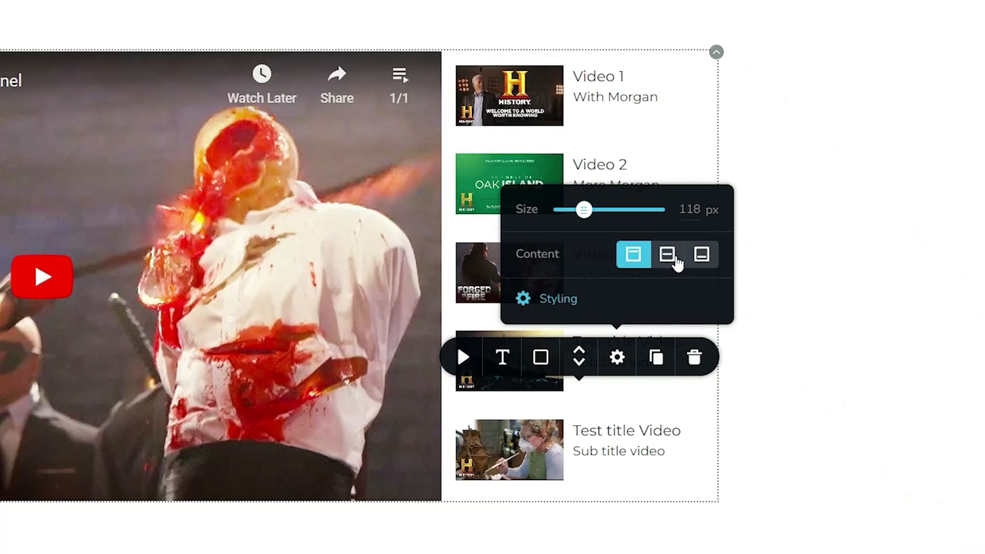
pyautogui.click(667, 254)
pyautogui.click(701, 254)
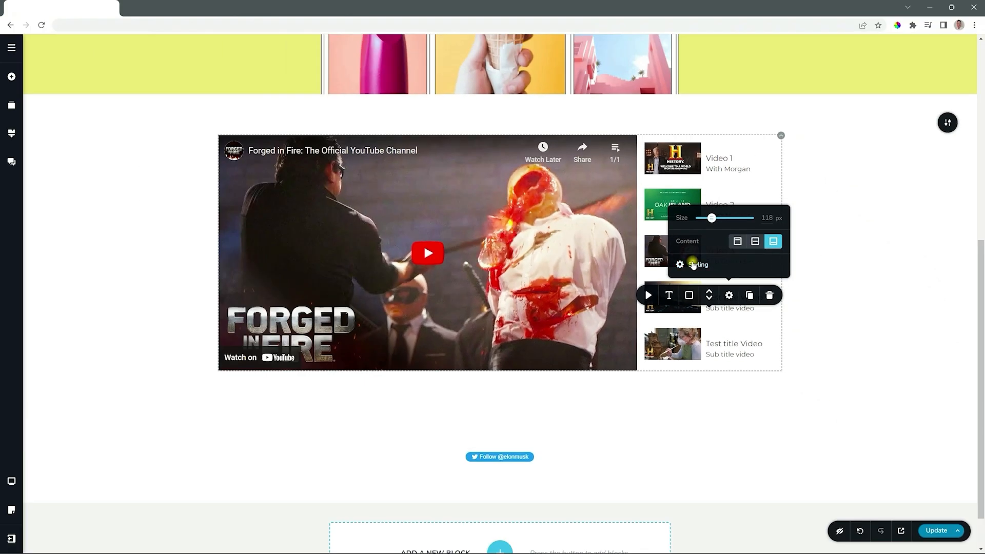
pyautogui.click(549, 298)
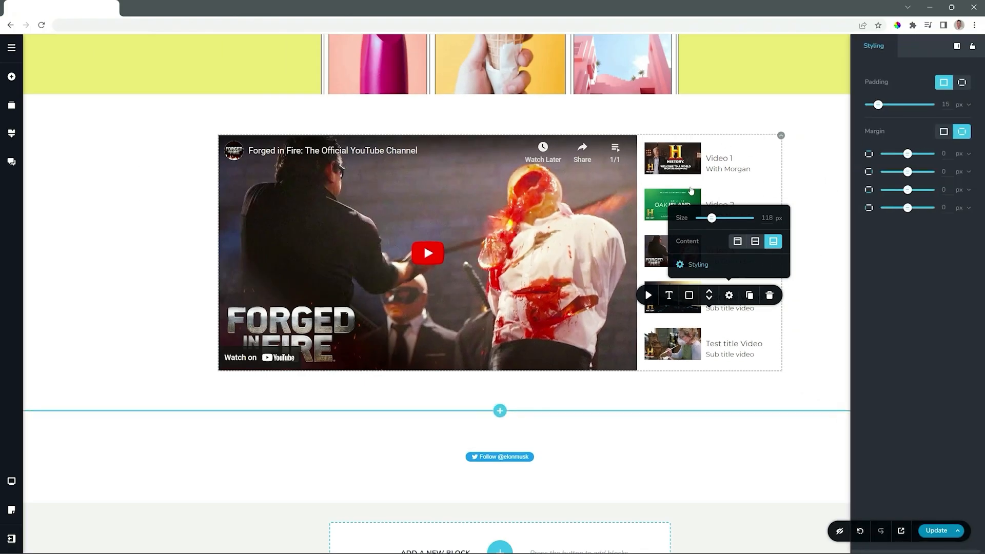
pyautogui.click(821, 208)
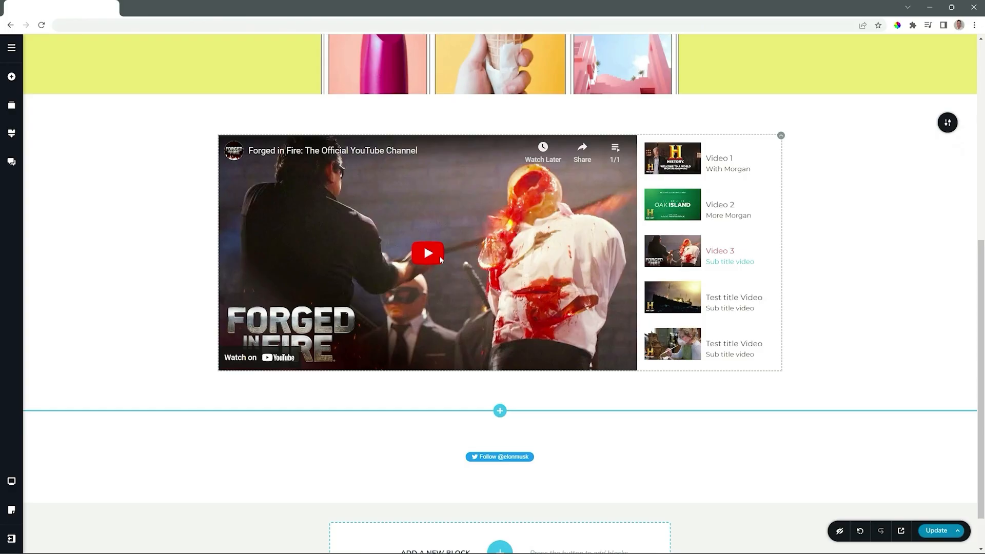
# Step: Switch the page to the tablet layout and widen the playlist sidebar to 337 px
pyautogui.click(12, 481)
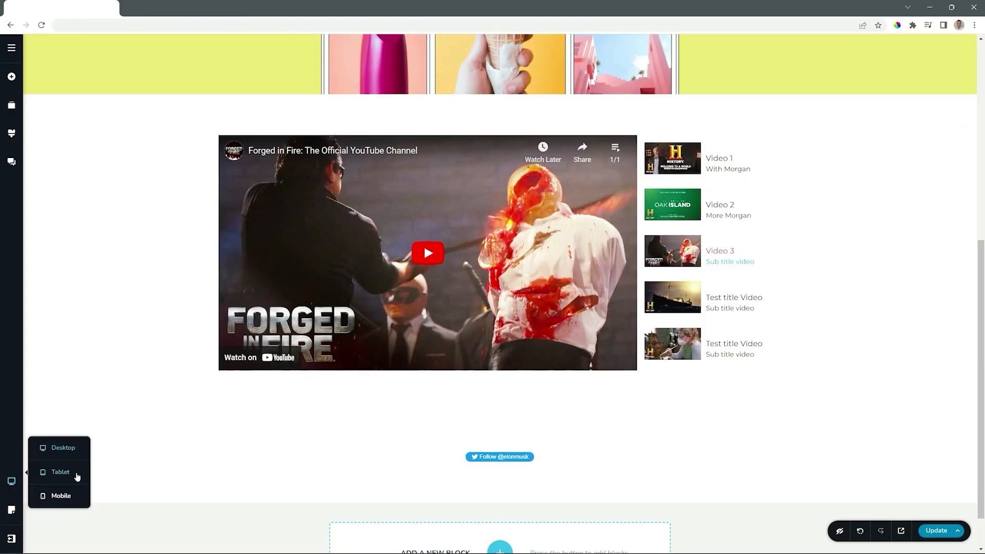
pyautogui.click(77, 472)
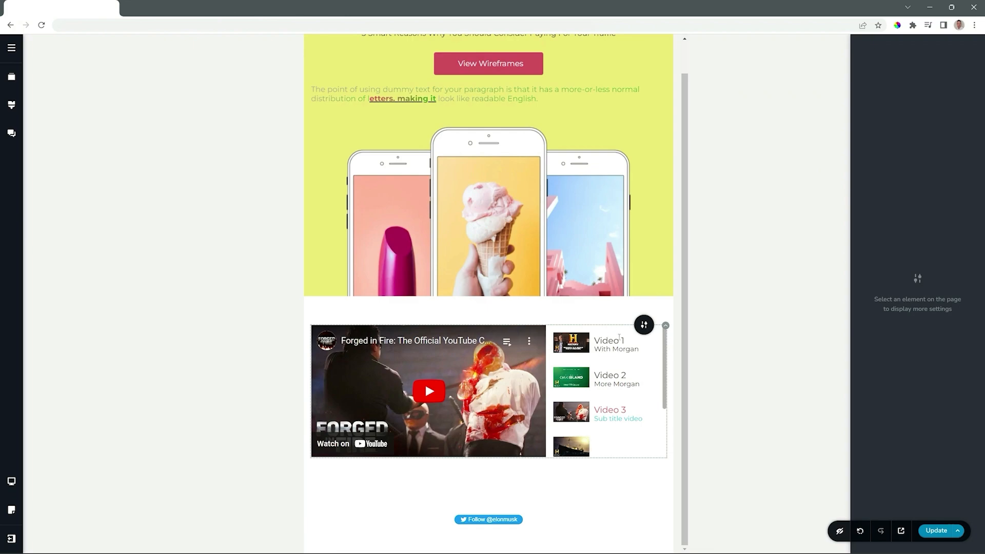
pyautogui.click(665, 325)
pyautogui.click(668, 302)
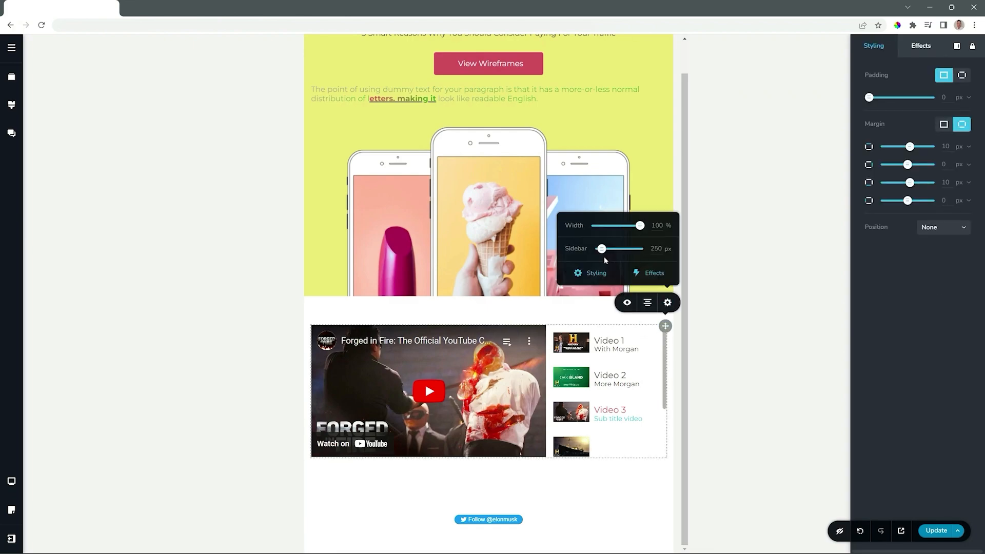
pyautogui.moveTo(606, 252); pyautogui.dragTo(606, 284)
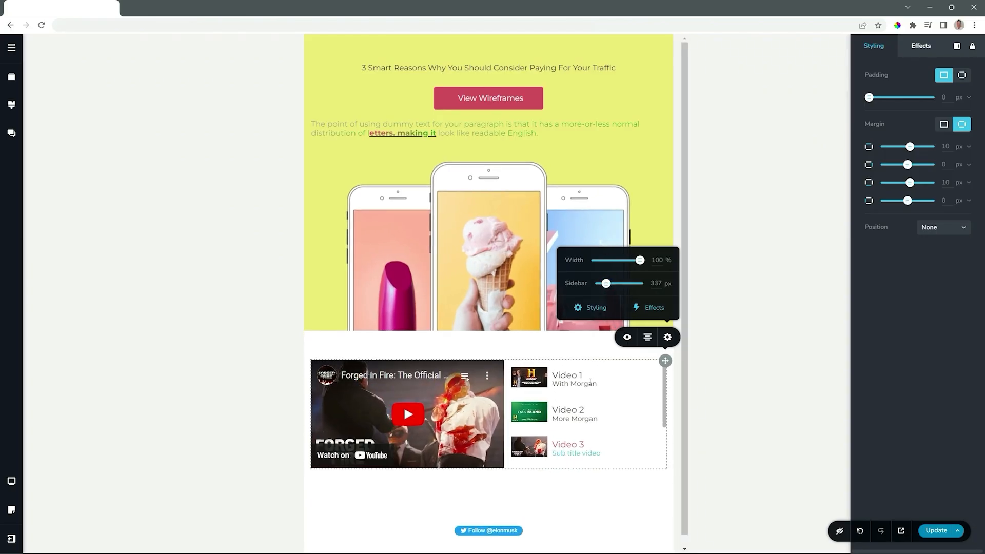
# Step: Switch the page to the mobile layout to check how the playlist is arranged
pyautogui.moveTo(16, 482)
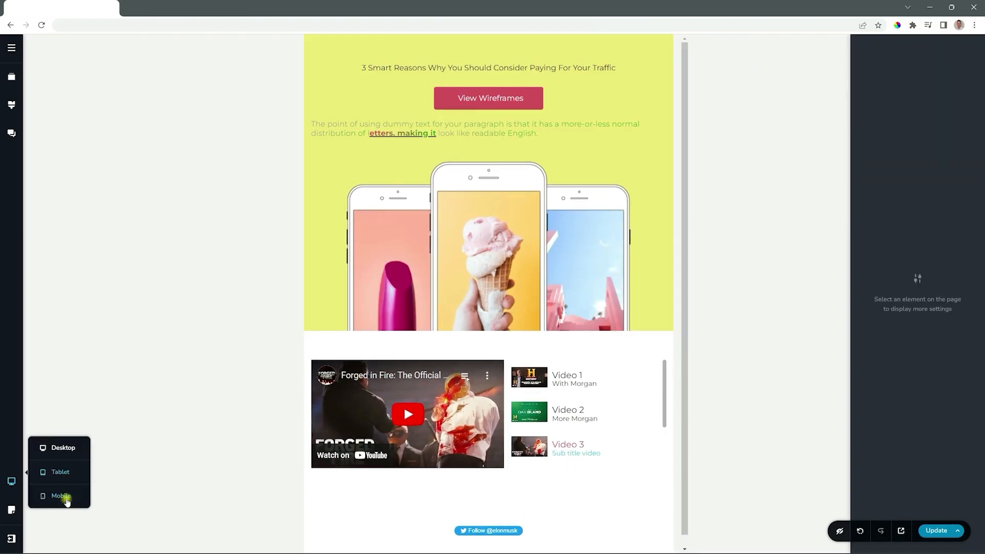
pyautogui.click(62, 495)
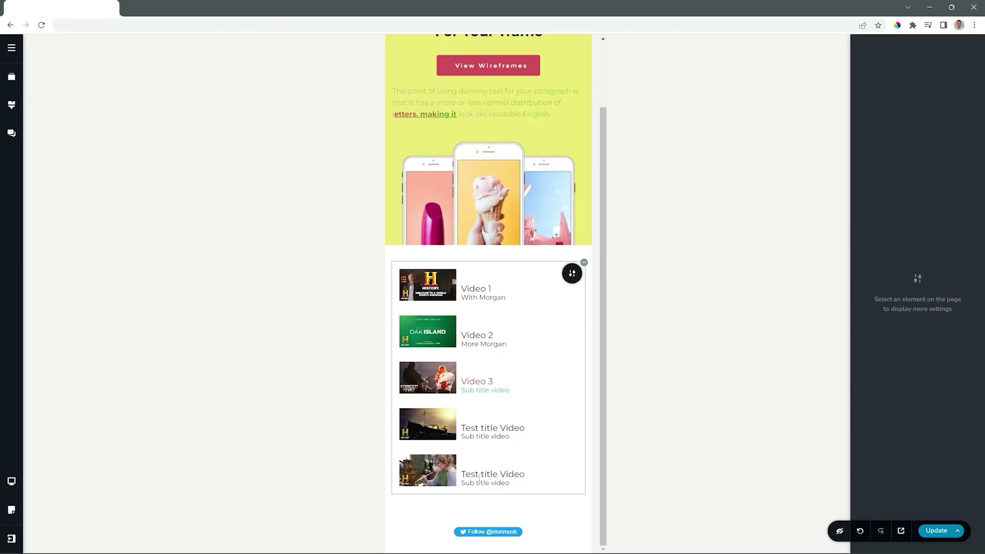